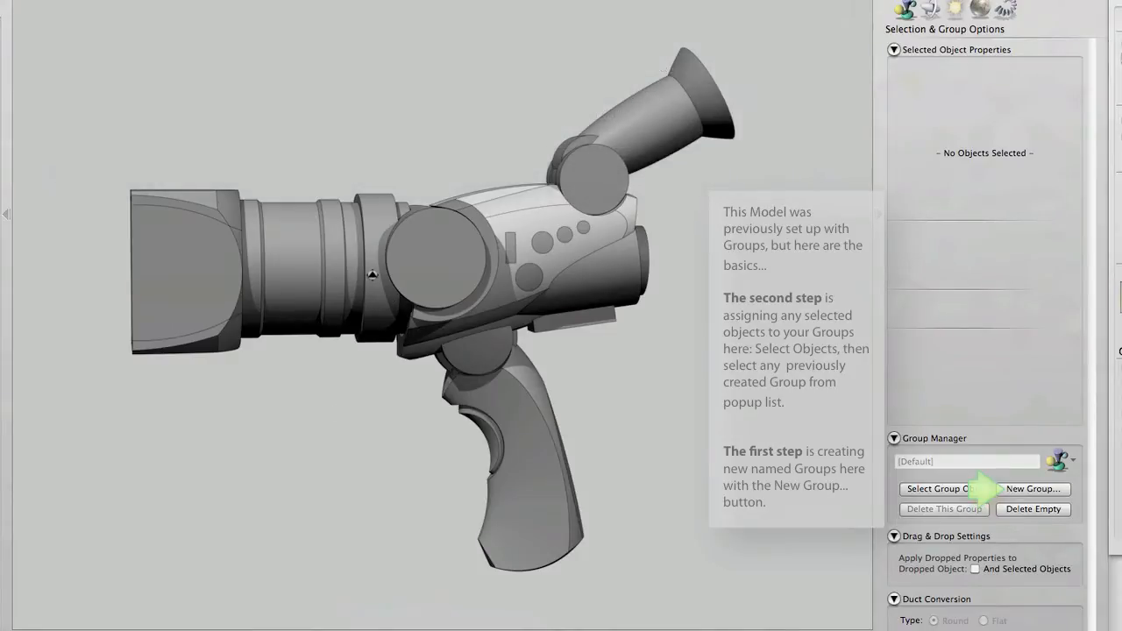
- Check which groups the lens assembly can be assigned to, then select the body group in its place
{"action": "left_click", "coordinate": [372, 275]}
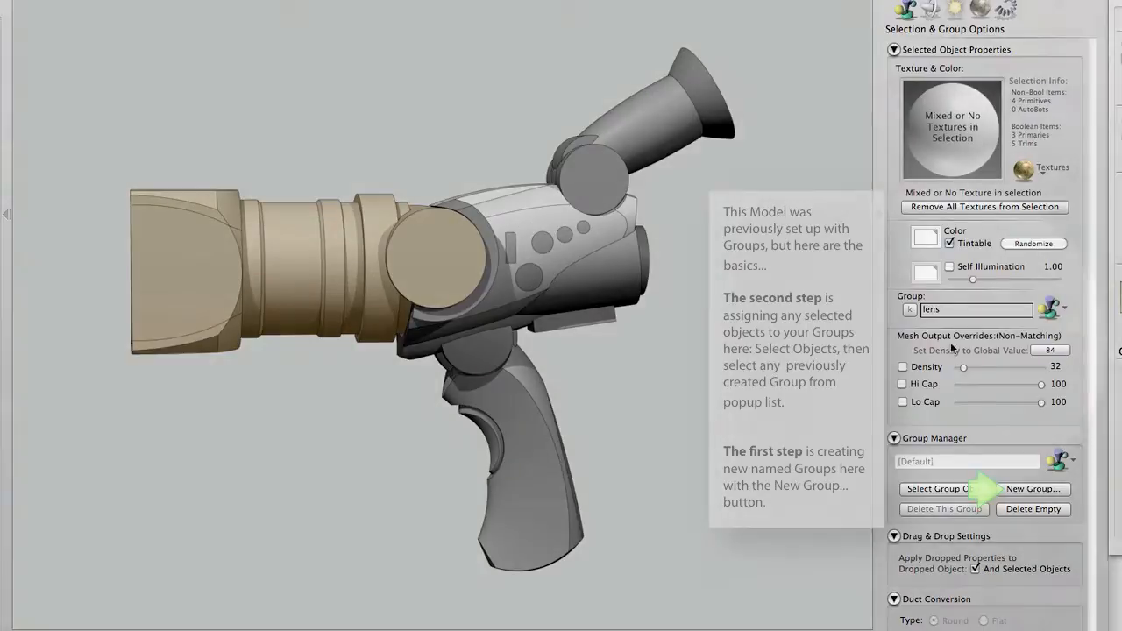
{"action": "left_click", "coordinate": [1051, 308]}
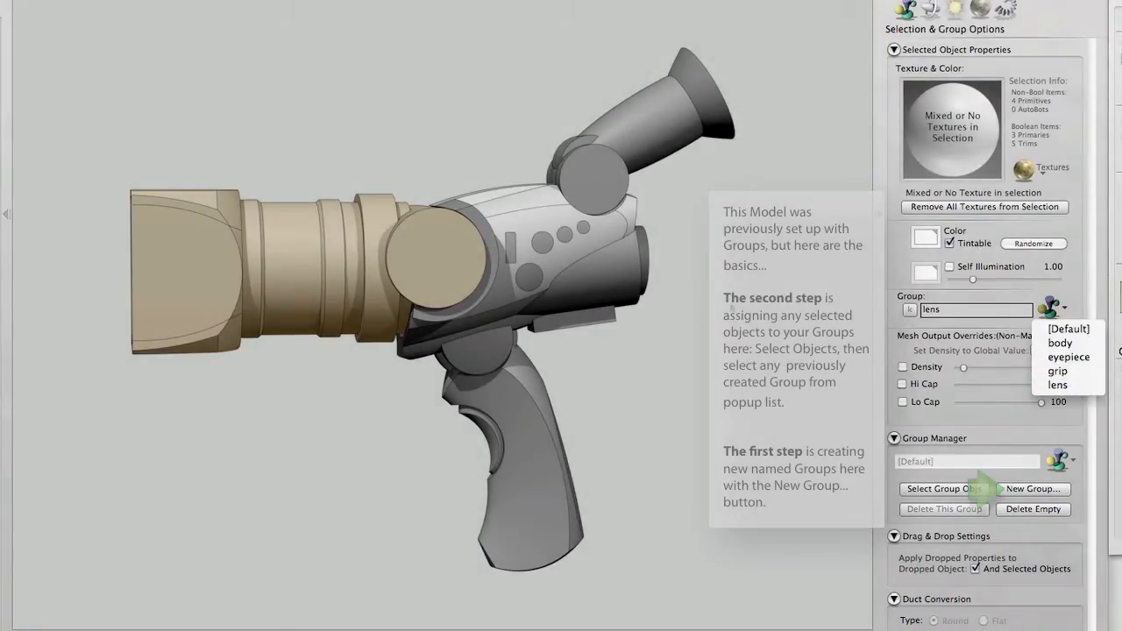
{"action": "left_click", "coordinate": [606, 238]}
{"action": "left_click", "coordinate": [606, 238], "text": "shift"}
{"action": "left_click", "coordinate": [378, 232], "text": "shift"}
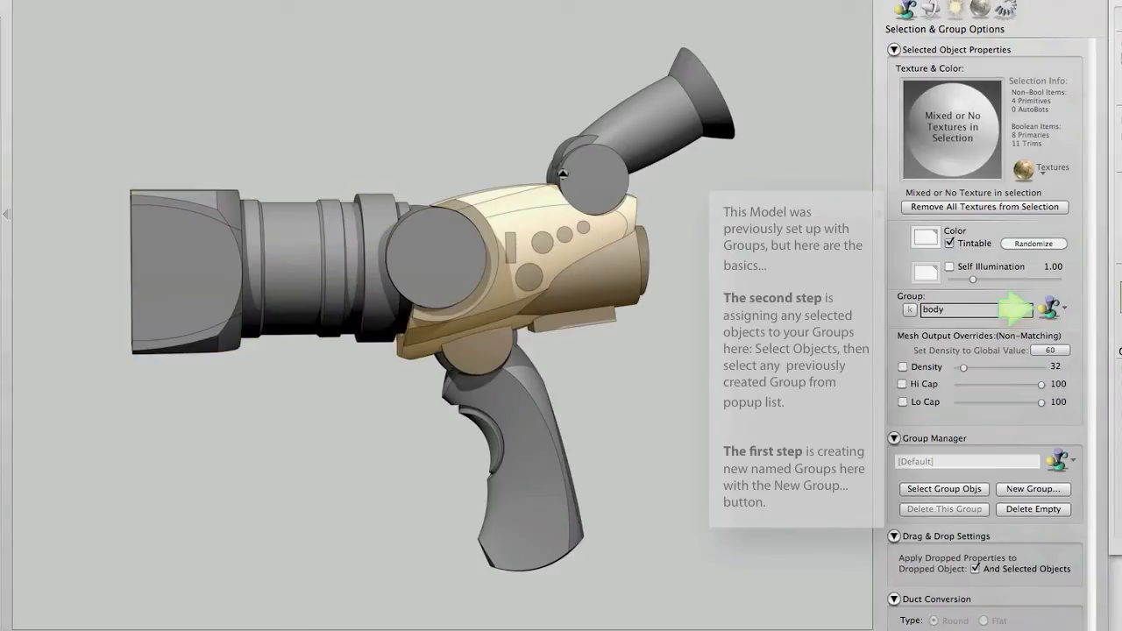
- Add the eyepiece group to the current body selection
{"action": "left_click", "coordinate": [588, 187], "text": "shift"}
{"action": "left_click", "coordinate": [588, 186], "text": "shift"}
{"action": "left_click", "coordinate": [588, 186], "text": "shift"}
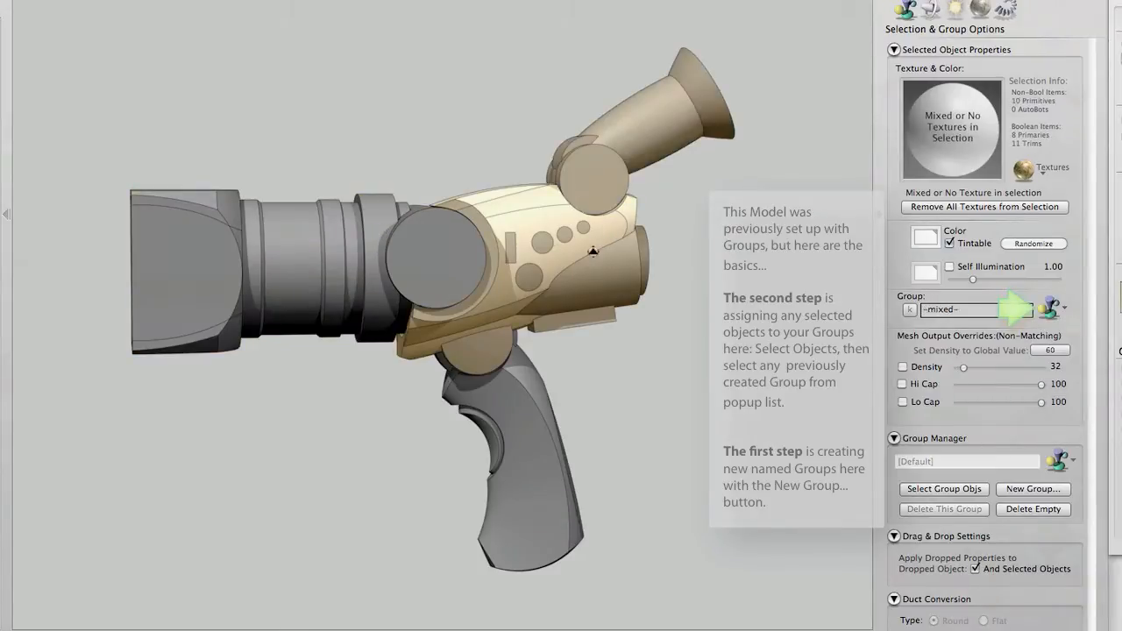
- Replace the body and eyepiece selection with the grip group, add the body group, and toggle the grip's selection
{"action": "left_click", "coordinate": [593, 252], "text": "shift"}
{"action": "left_click", "coordinate": [599, 190], "text": "shift"}
{"action": "left_click", "coordinate": [538, 418], "text": "shift"}
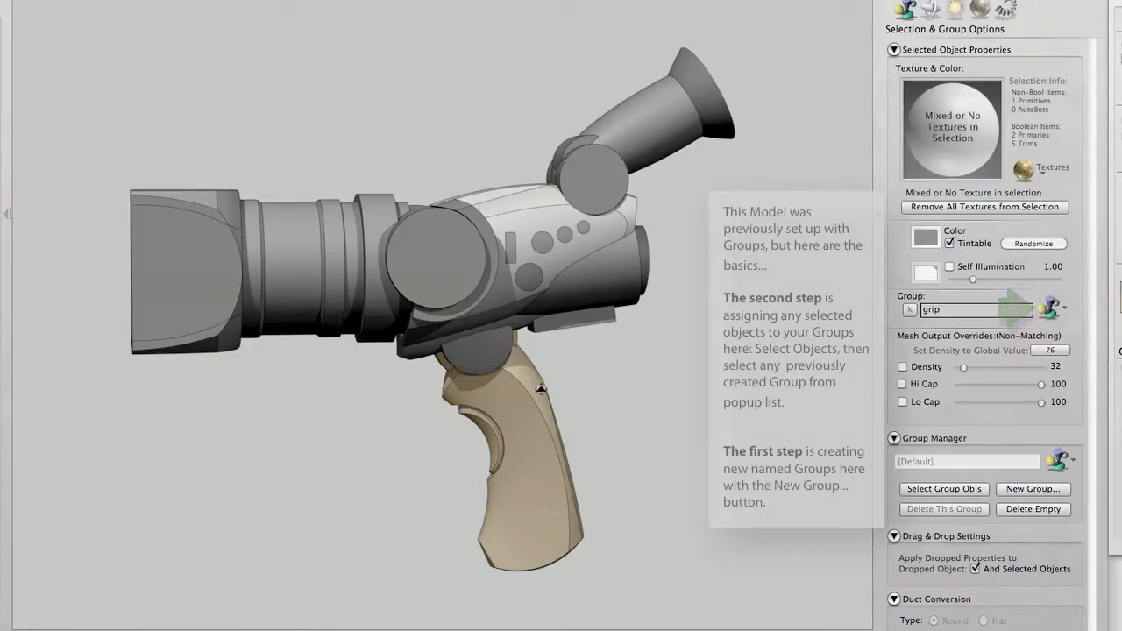
{"action": "left_click", "coordinate": [487, 355], "text": "shift"}
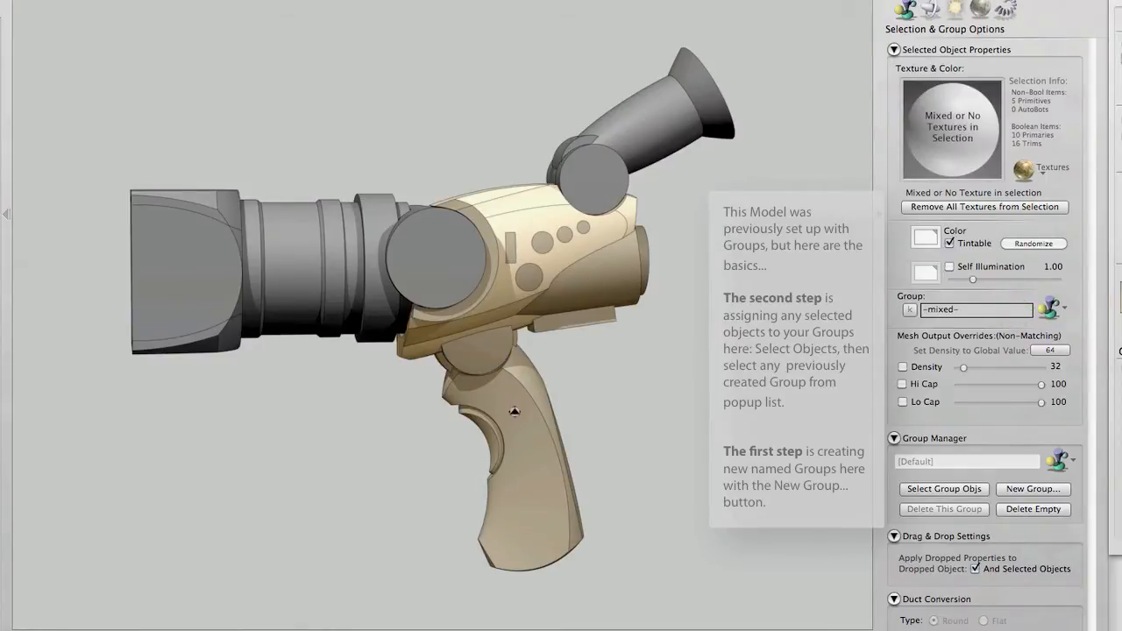
{"action": "left_click", "coordinate": [514, 412], "text": "shift"}
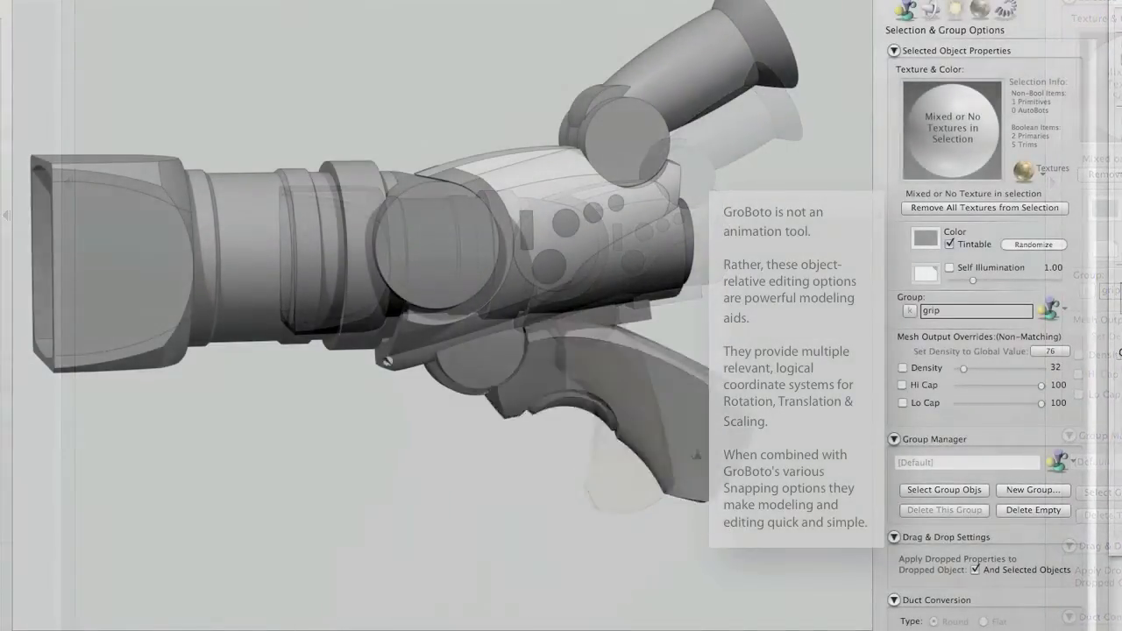
- Rotate the grip group about its round joint under the body, and tilt the lens group slightly about its large side disc
{"action": "mouse_move", "coordinate": [517, 360]}
{"action": "left_mouse_down"}
{"action": "mouse_move", "coordinate": [445, 358]}
{"action": "mouse_move", "coordinate": [555, 360]}
{"action": "mouse_move", "coordinate": [449, 361]}
{"action": "mouse_move", "coordinate": [507, 361]}
{"action": "left_mouse_up"}
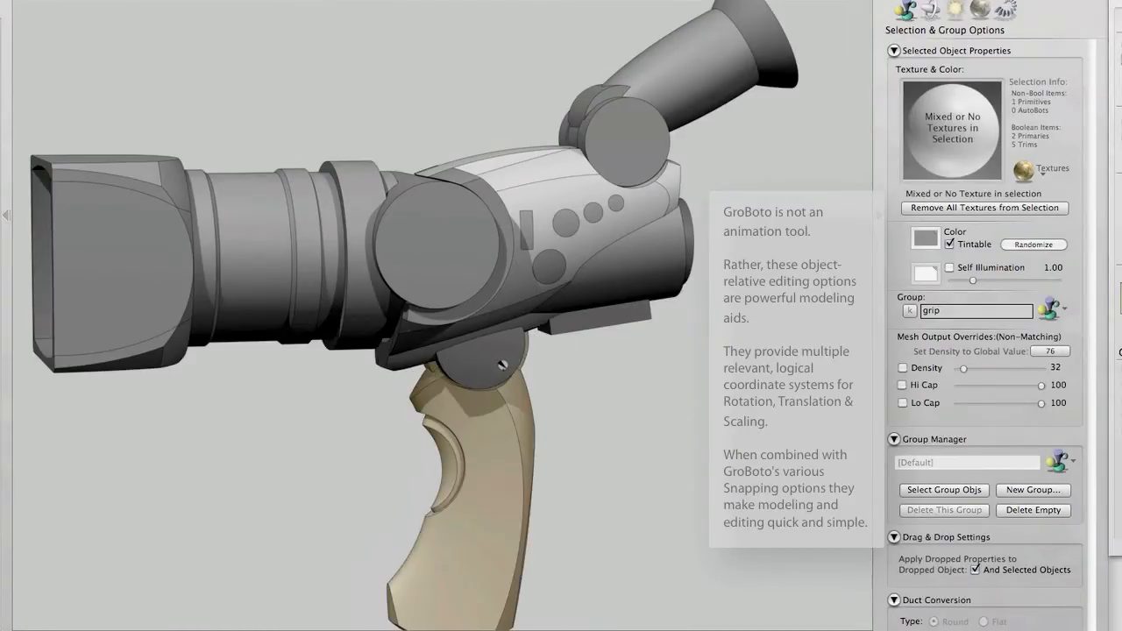
{"action": "left_click", "coordinate": [549, 355]}
{"action": "left_click", "coordinate": [447, 282]}
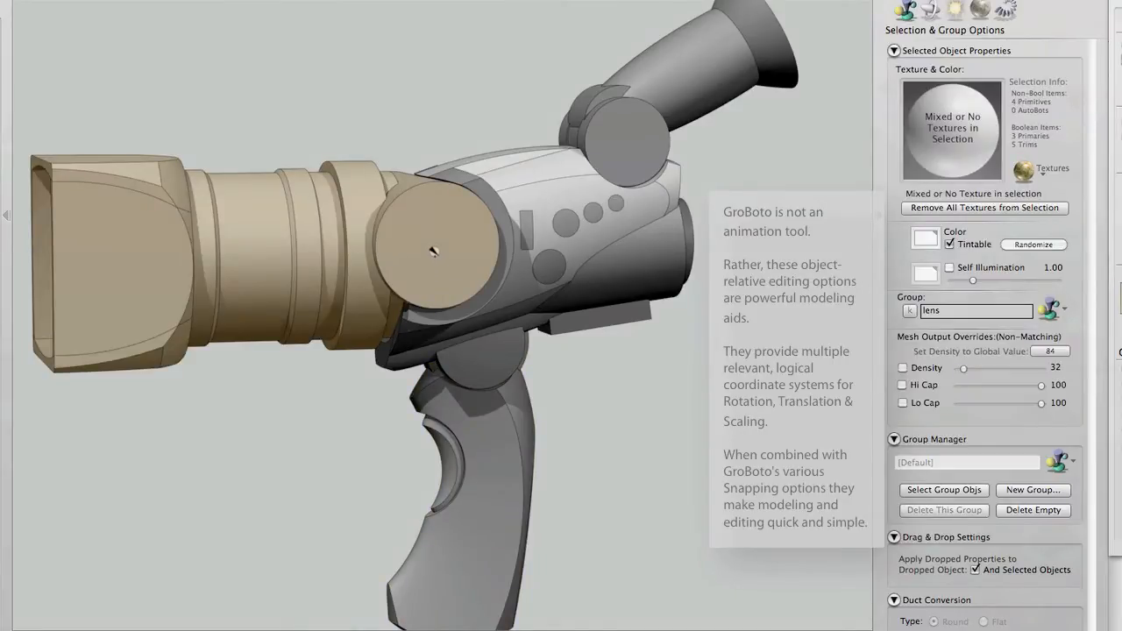
{"action": "mouse_move", "coordinate": [430, 243]}
{"action": "left_mouse_down"}
{"action": "mouse_move", "coordinate": [471, 251]}
{"action": "mouse_move", "coordinate": [426, 251]}
{"action": "mouse_move", "coordinate": [465, 262]}
{"action": "mouse_move", "coordinate": [434, 260]}
{"action": "left_mouse_up"}
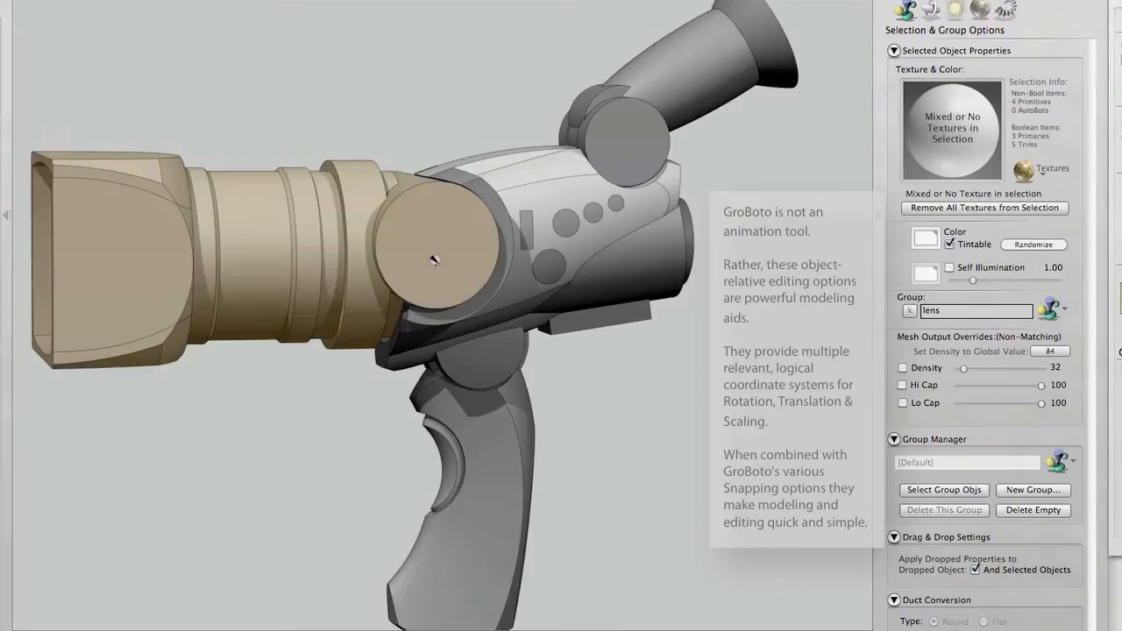
{"action": "left_click", "coordinate": [434, 260]}
- Select the eyepiece group and rotate it slightly about its round joint disc on top of the body
{"action": "left_click", "coordinate": [615, 160]}
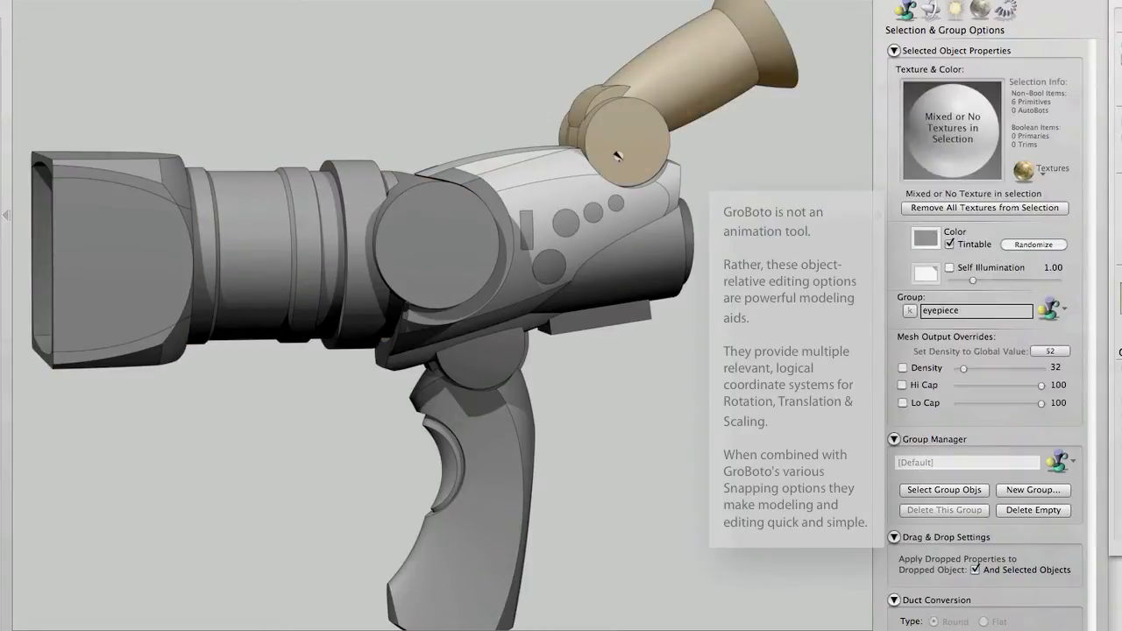
{"action": "mouse_move", "coordinate": [617, 156]}
{"action": "left_mouse_down"}
{"action": "mouse_move", "coordinate": [646, 170]}
{"action": "mouse_move", "coordinate": [583, 157]}
{"action": "mouse_move", "coordinate": [655, 167]}
{"action": "mouse_move", "coordinate": [589, 156]}
{"action": "mouse_move", "coordinate": [625, 162]}
{"action": "mouse_move", "coordinate": [607, 156]}
{"action": "left_mouse_up"}
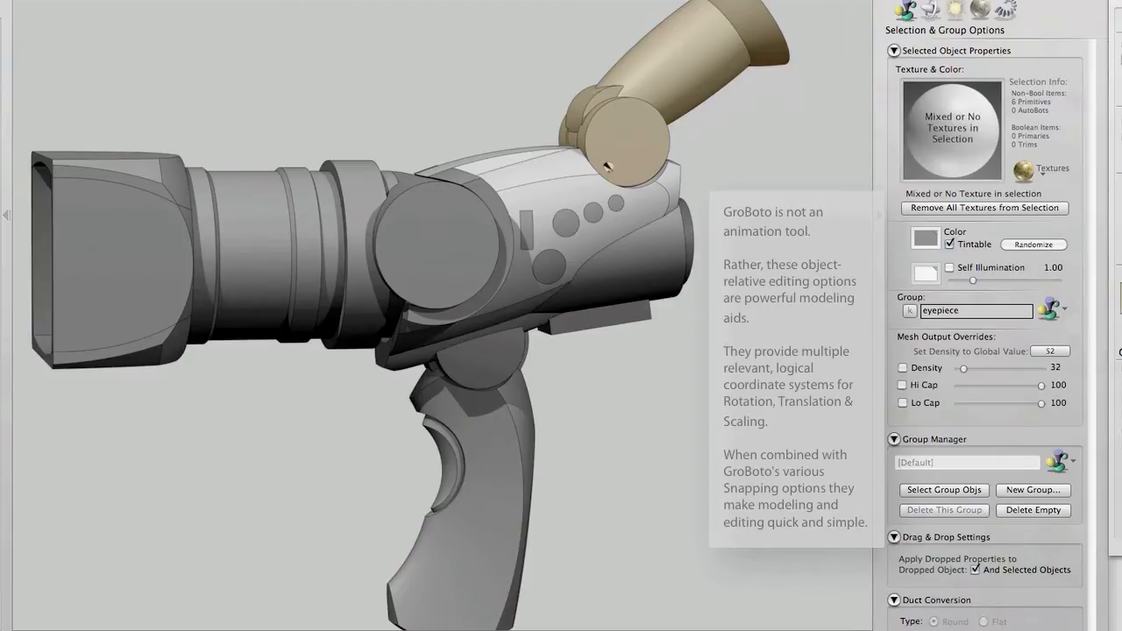
{"action": "scroll", "coordinate": [627, 350], "scroll_direction": "up", "scroll_amount": 1}
{"action": "scroll", "coordinate": [628, 350], "scroll_direction": "down", "scroll_amount": 1}
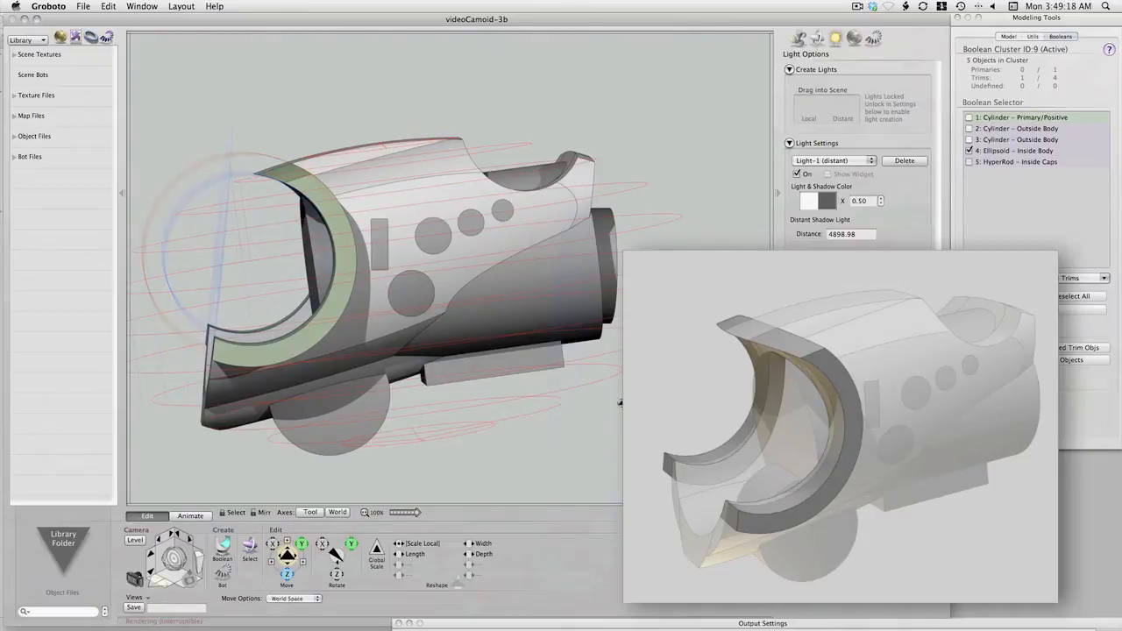
- Select only the HyperRod – Inside Caps trim in the front ring's Boolean cluster and inspect it from another angle
{"action": "left_click", "coordinate": [1048, 183]}
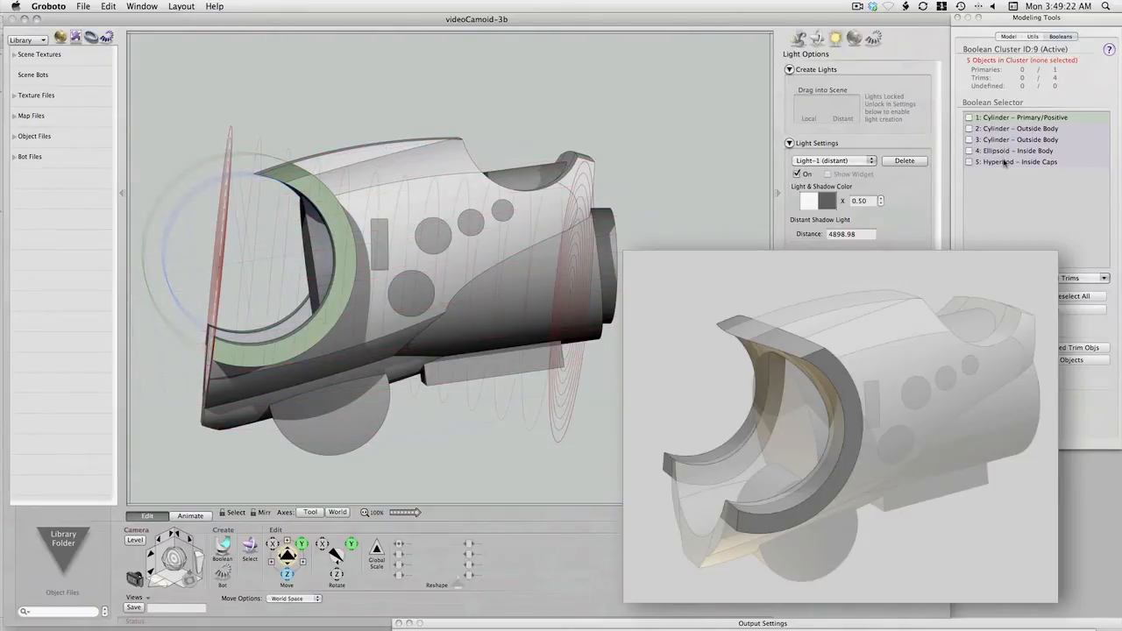
{"action": "left_click", "coordinate": [968, 162]}
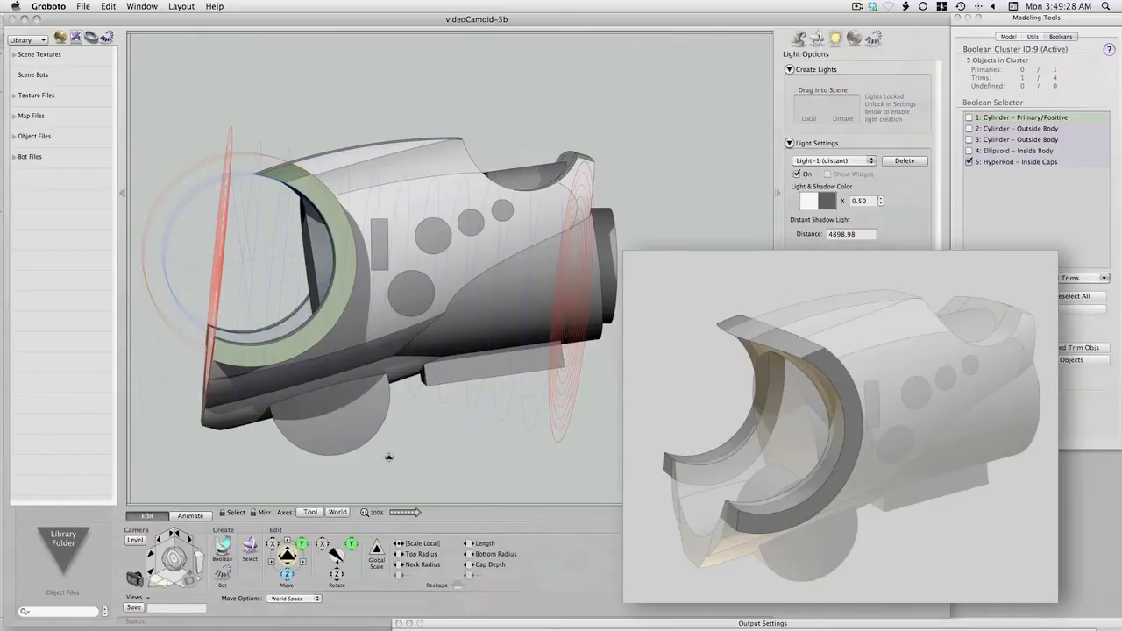
{"action": "left_click_drag", "start_coordinate": [529, 473], "coordinate": [555, 472]}
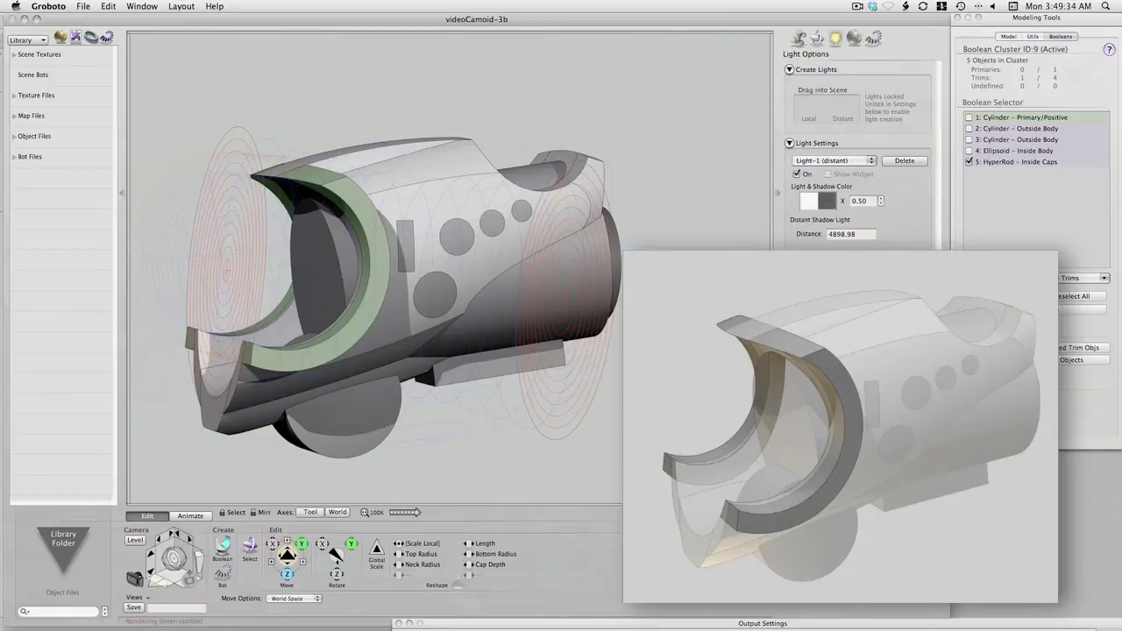
{"action": "mouse_move", "coordinate": [555, 472]}
{"action": "left_mouse_down"}
{"action": "mouse_move", "coordinate": [517, 472]}
{"action": "mouse_move", "coordinate": [532, 478]}
{"action": "left_mouse_up"}
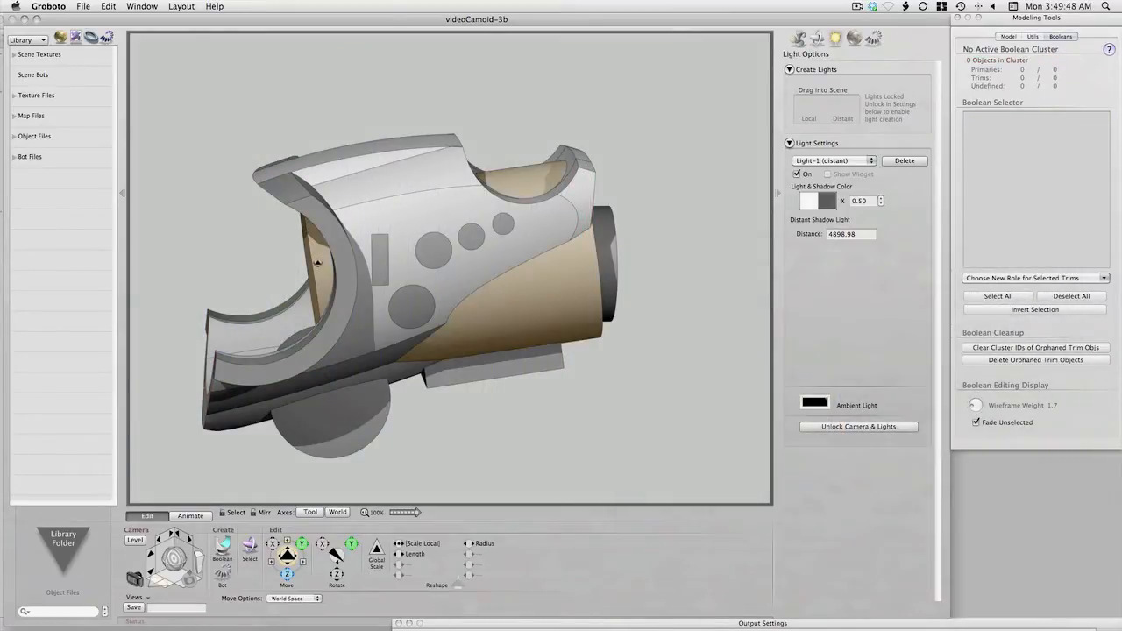
- Add the underside block and rear cap to the selected barrel, and toggle the outer body shell in and out of the selection
{"action": "left_click", "coordinate": [528, 369]}
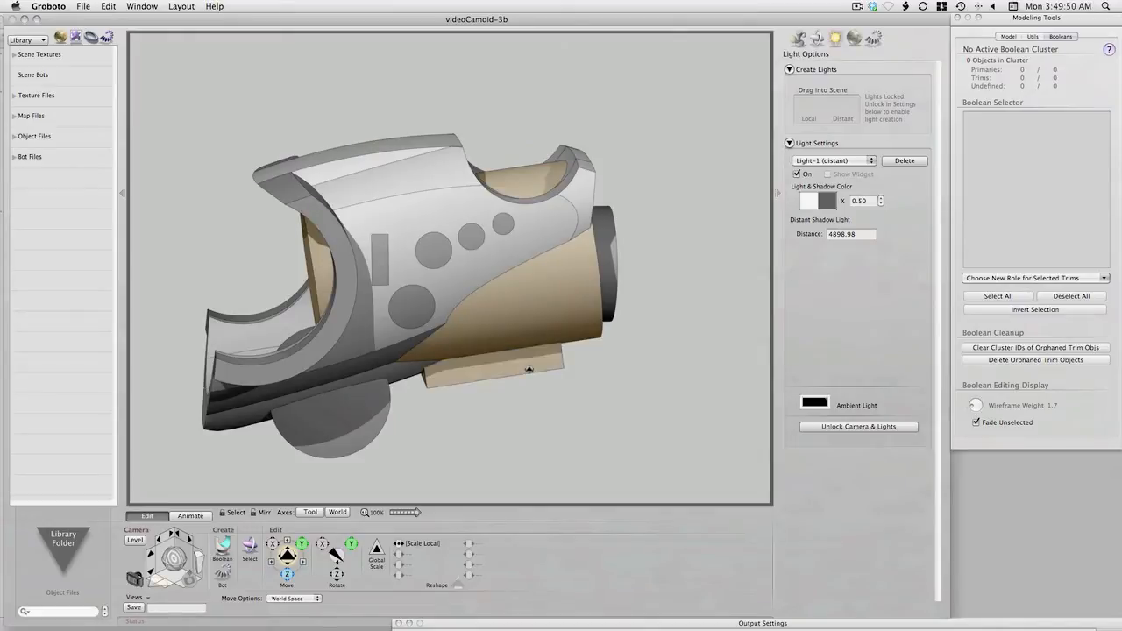
{"action": "left_click", "coordinate": [601, 278]}
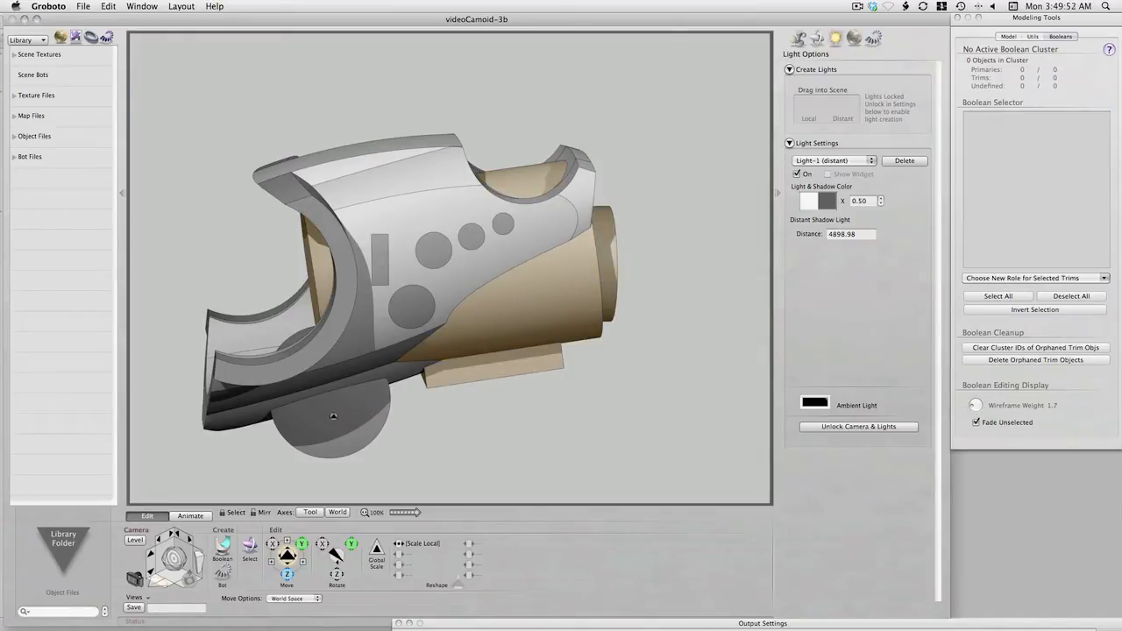
{"action": "left_click", "coordinate": [365, 378]}
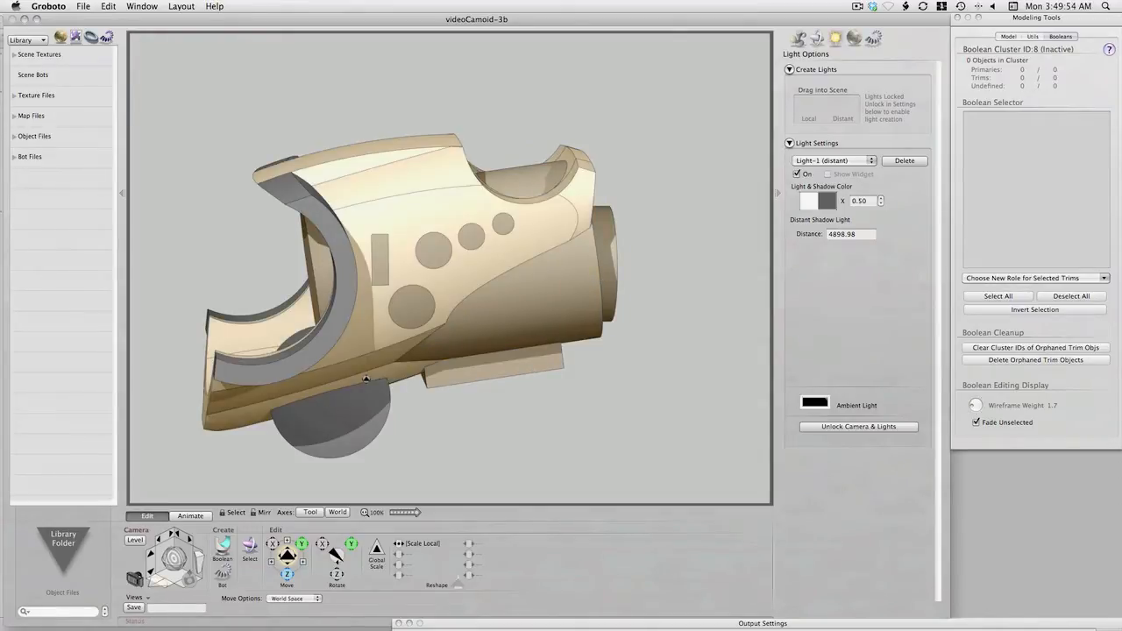
{"action": "left_click", "coordinate": [366, 379]}
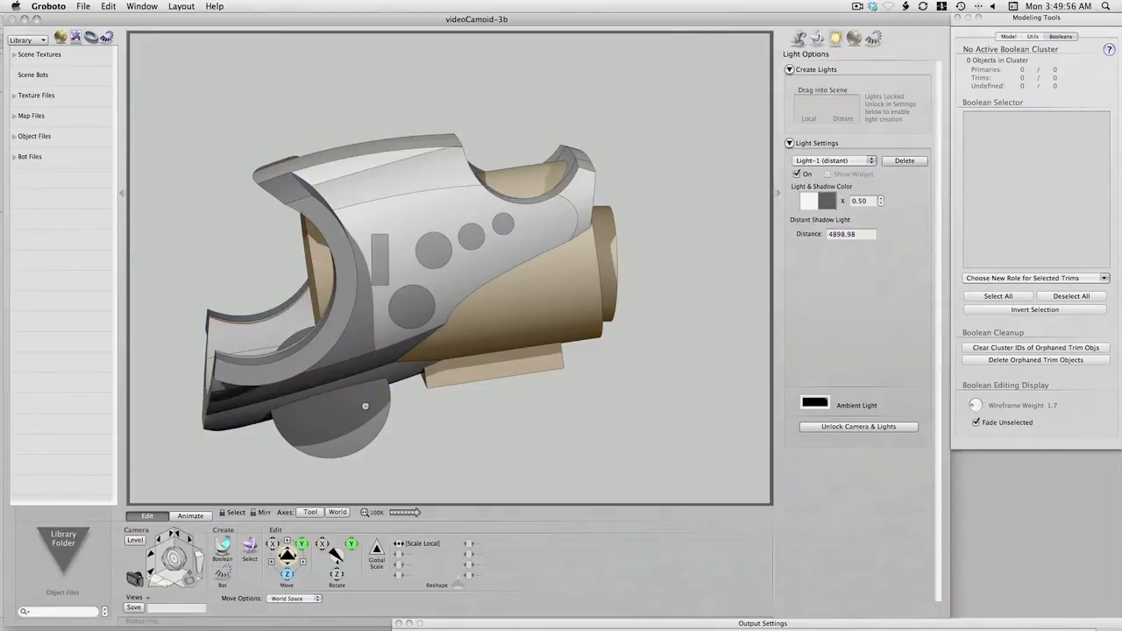
- Activate the outer body shell's Boolean cluster and toggle the selection of trim 12: Ellipsoid – Inside Body
{"action": "left_click", "coordinate": [365, 406]}
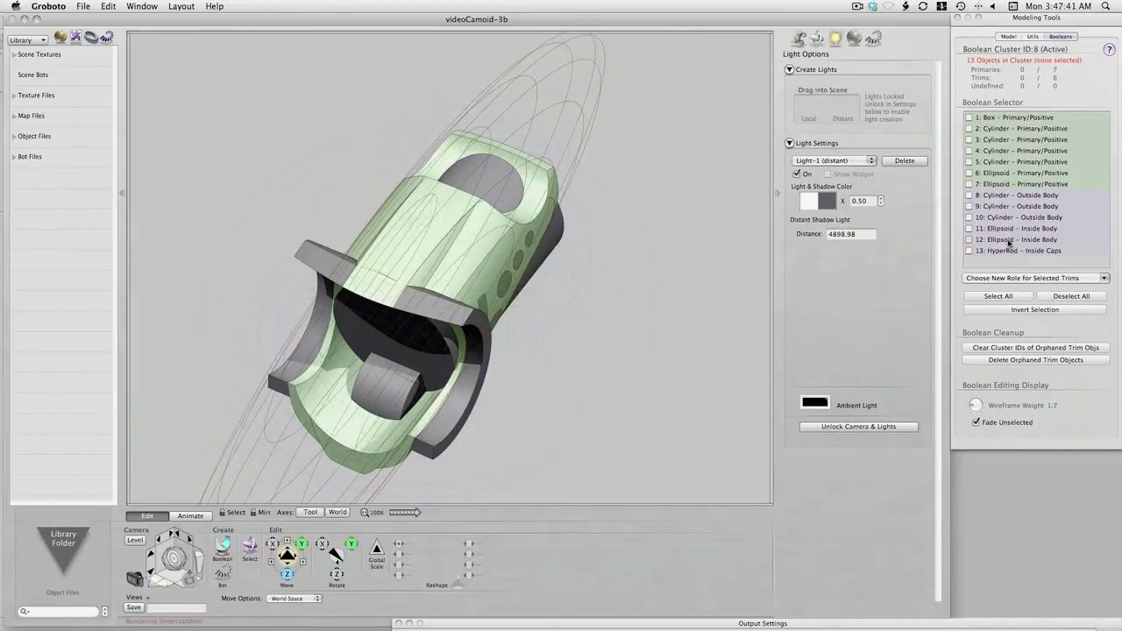
{"action": "left_click", "coordinate": [969, 239]}
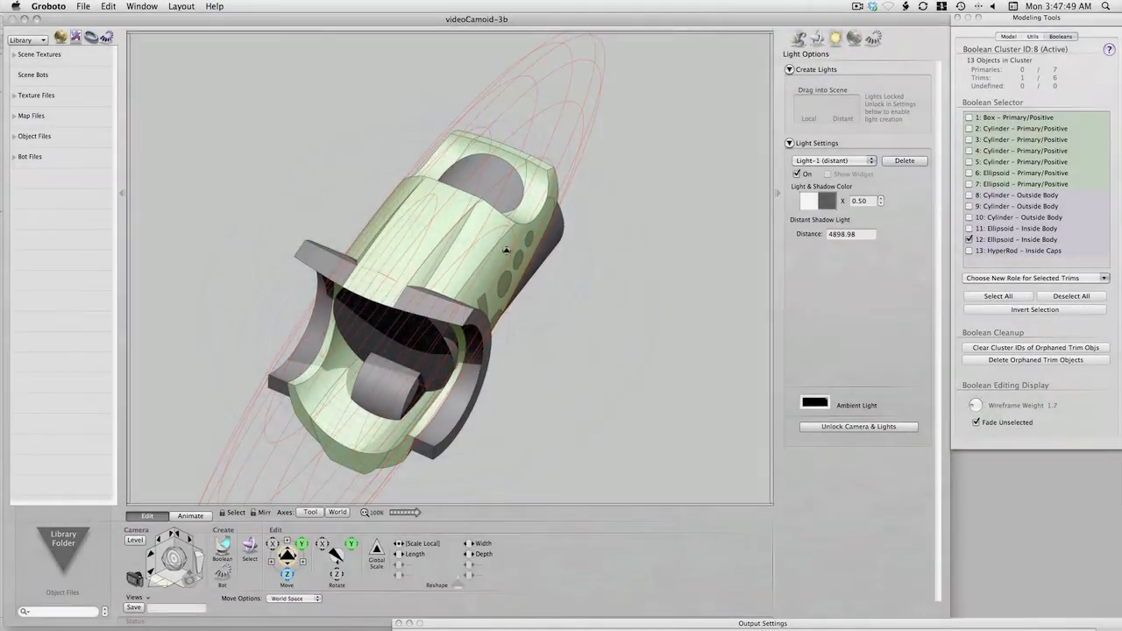
{"action": "left_click", "coordinate": [968, 239]}
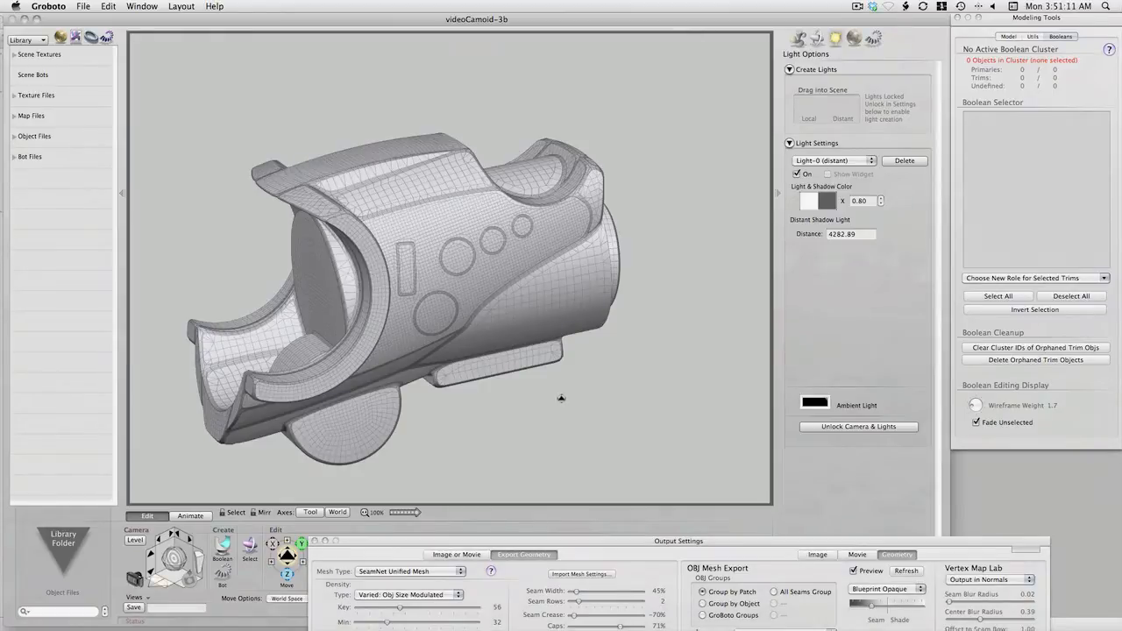
- Inspect the body's unified mesh up close and set the geometry preview display to VertMap Weight
{"action": "scroll", "coordinate": [561, 398], "scroll_direction": "up", "scroll_amount": 2}
{"action": "scroll", "coordinate": [561, 399], "scroll_direction": "up", "scroll_amount": 10}
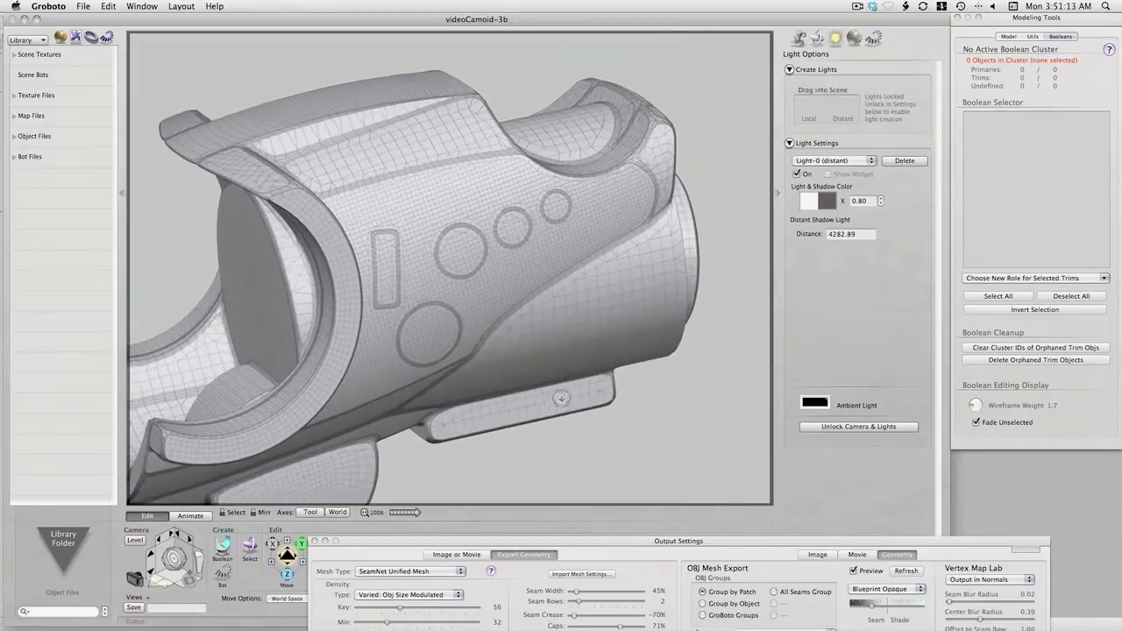
{"action": "scroll", "coordinate": [561, 399], "scroll_direction": "up", "scroll_amount": 8}
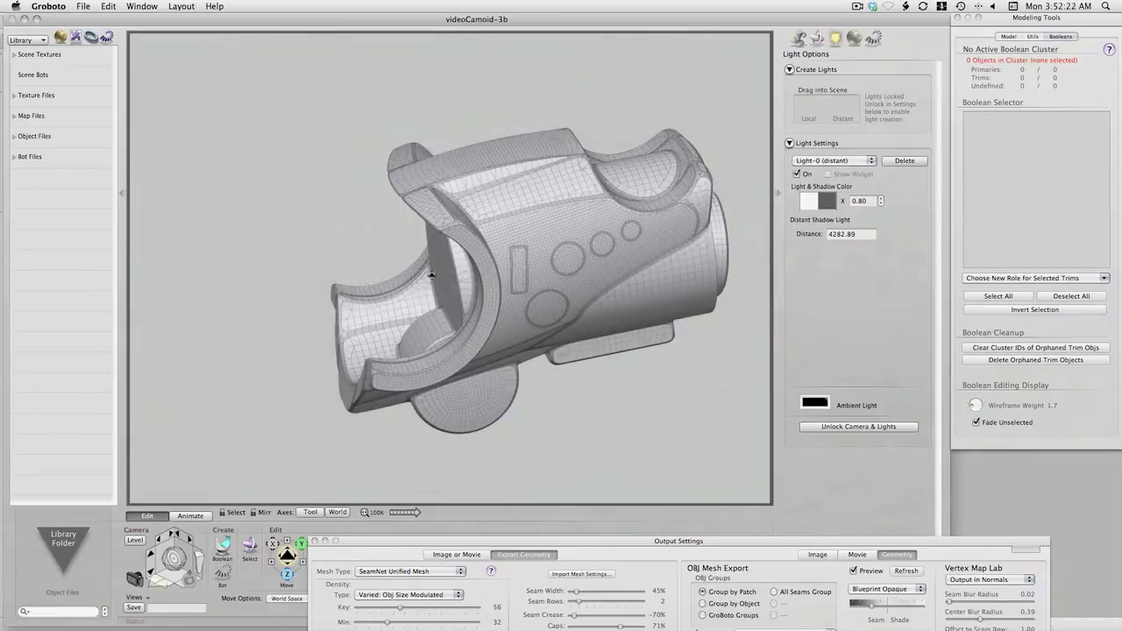
{"action": "left_click", "coordinate": [867, 589]}
{"action": "left_click", "coordinate": [869, 604]}
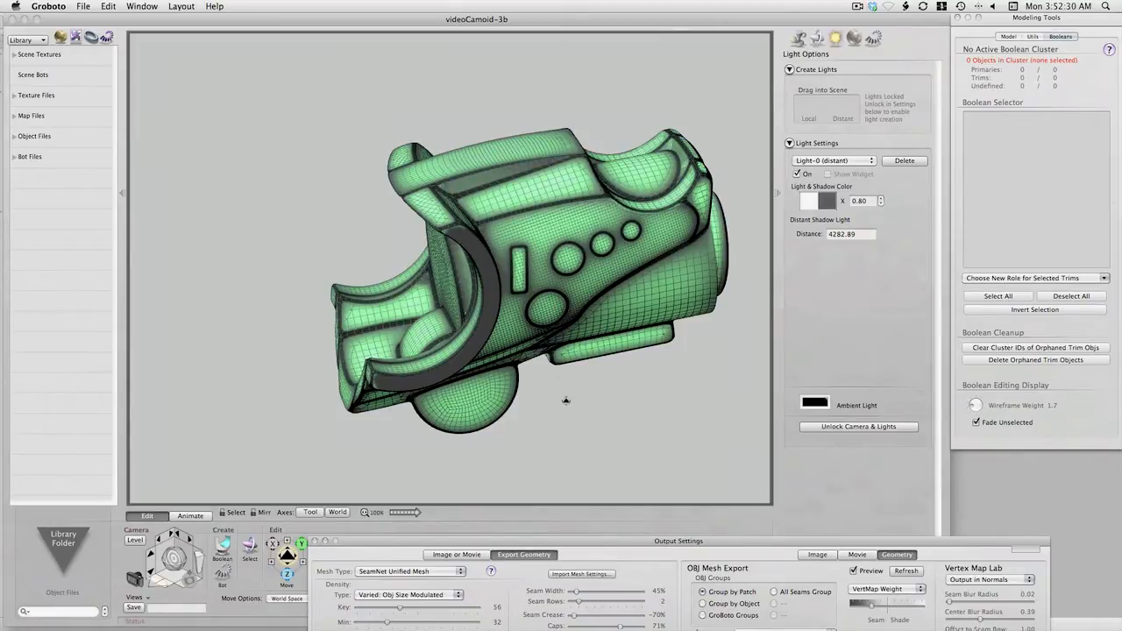
- Examine the vertex weight map along the seams of the front ring, side buttons and rear barrel
{"action": "scroll", "coordinate": [565, 400], "scroll_direction": "up", "scroll_amount": 10}
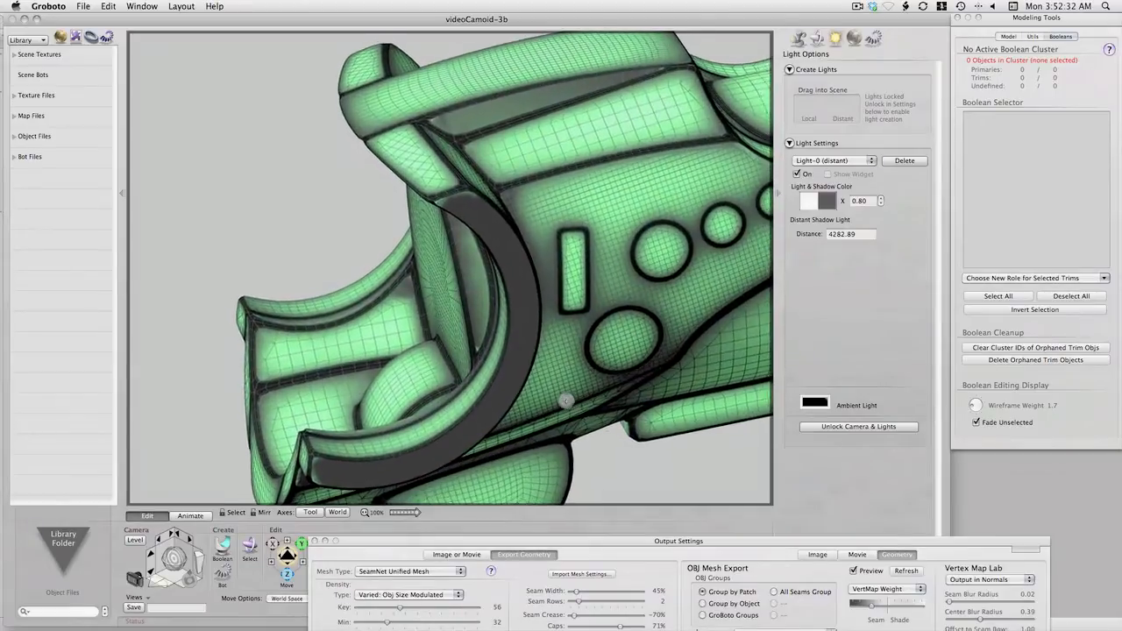
{"action": "scroll", "coordinate": [565, 401], "scroll_direction": "up", "scroll_amount": 1}
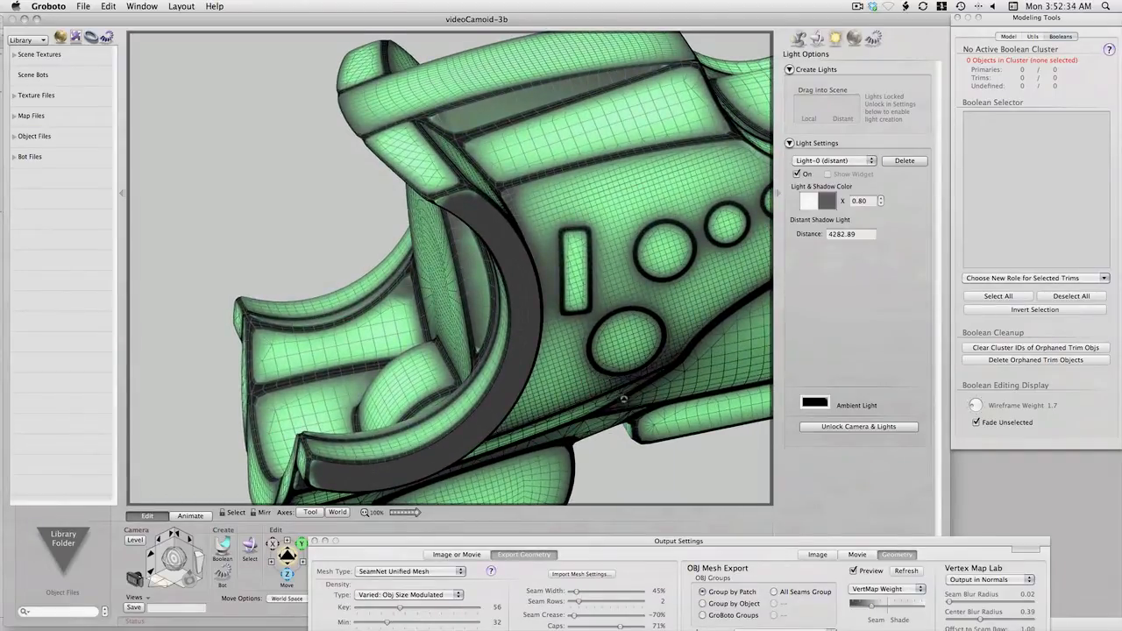
{"action": "left_click", "coordinate": [659, 259]}
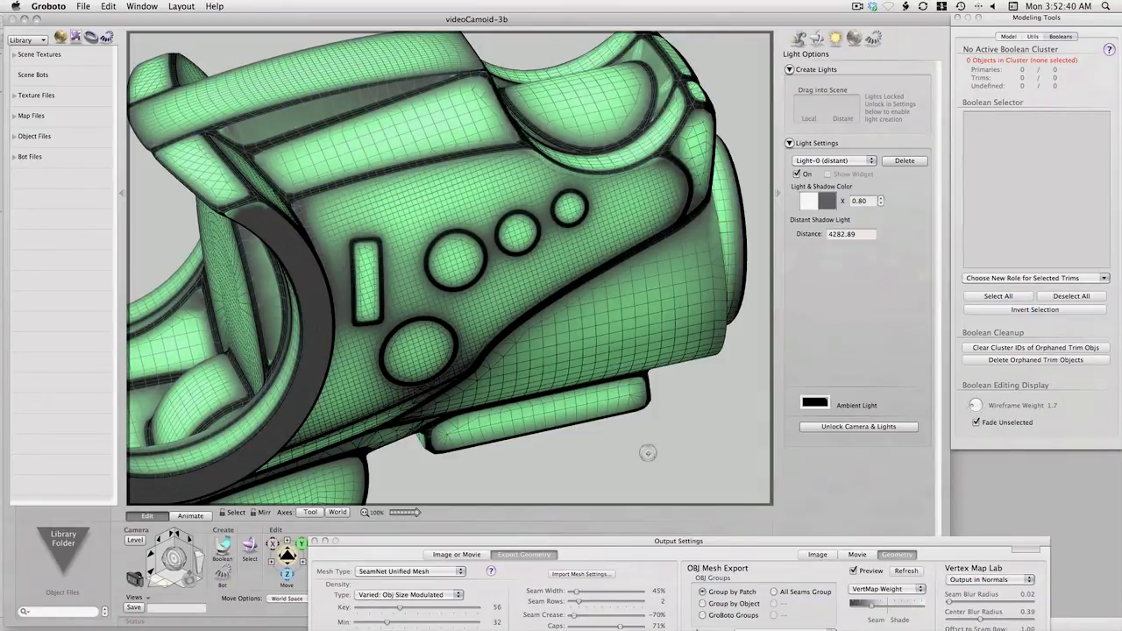
{"action": "left_click_drag", "start_coordinate": [648, 453], "coordinate": [594, 399]}
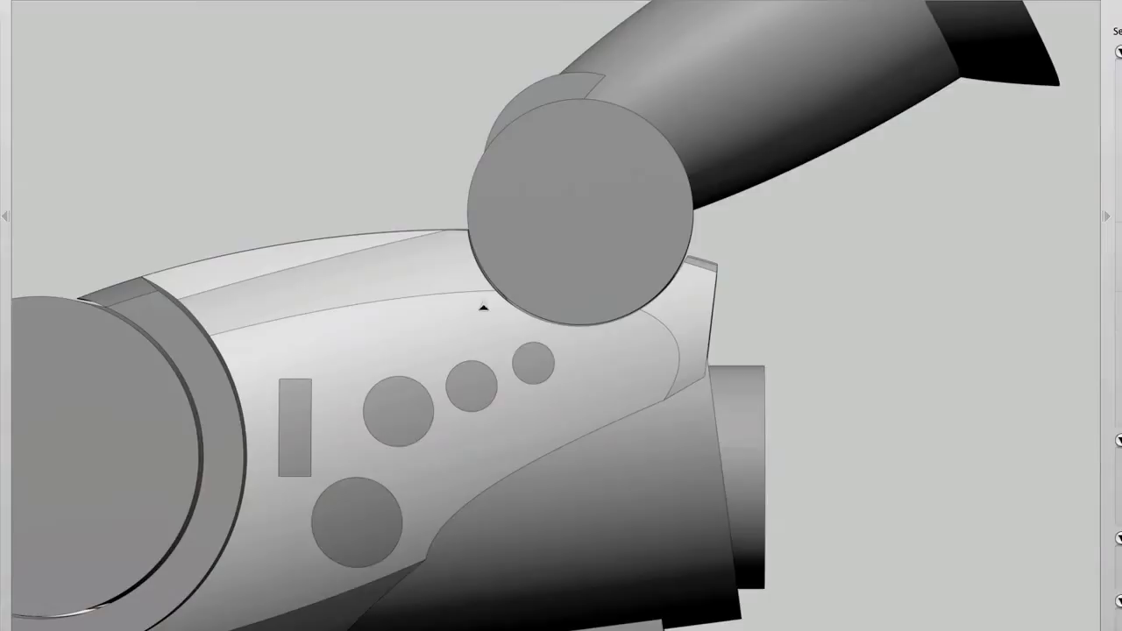
- Inspect the round trim at the eyepiece joint in the body's Boolean cluster, and exit Boolean editing
{"action": "left_click", "coordinate": [483, 307]}
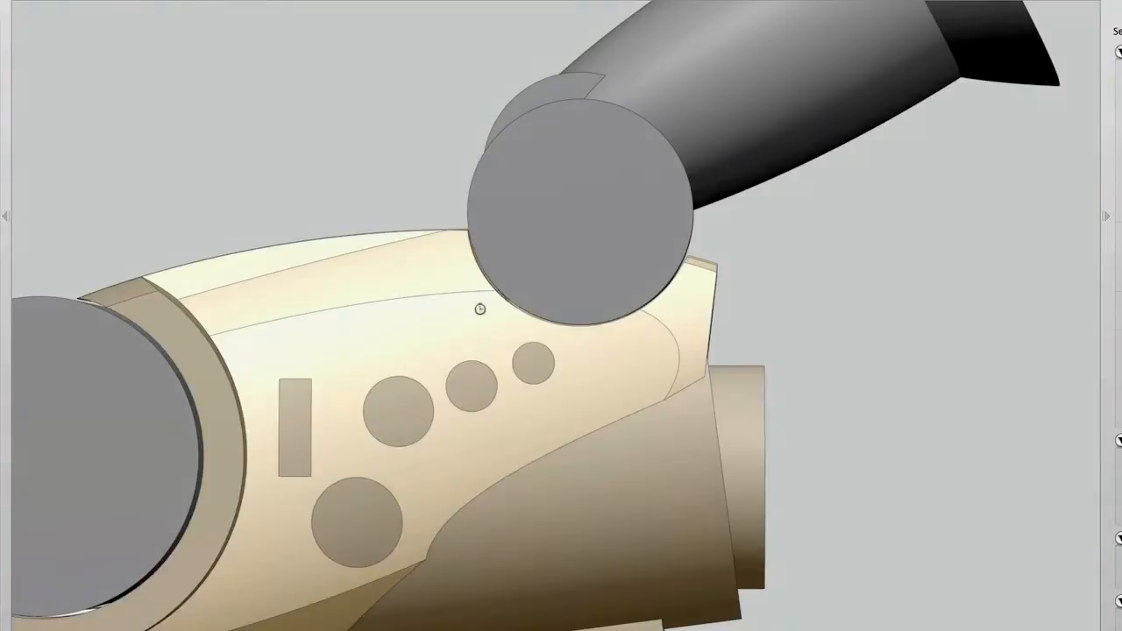
{"action": "left_click", "coordinate": [472, 163]}
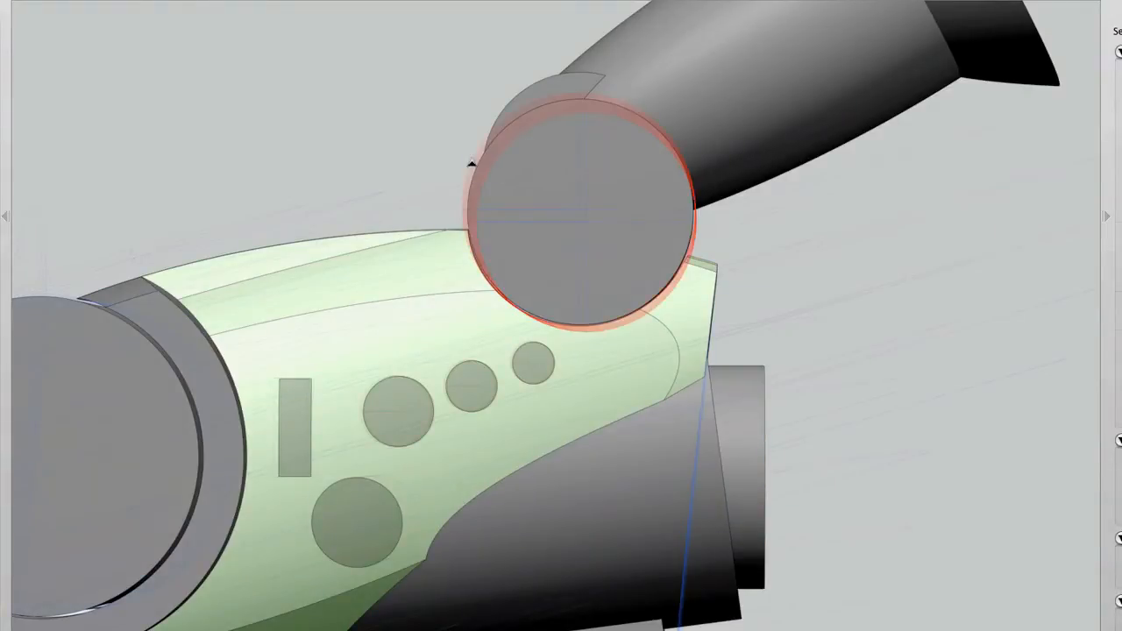
{"action": "middle_click_drag", "start_coordinate": [883, 554], "coordinate": [883, 557]}
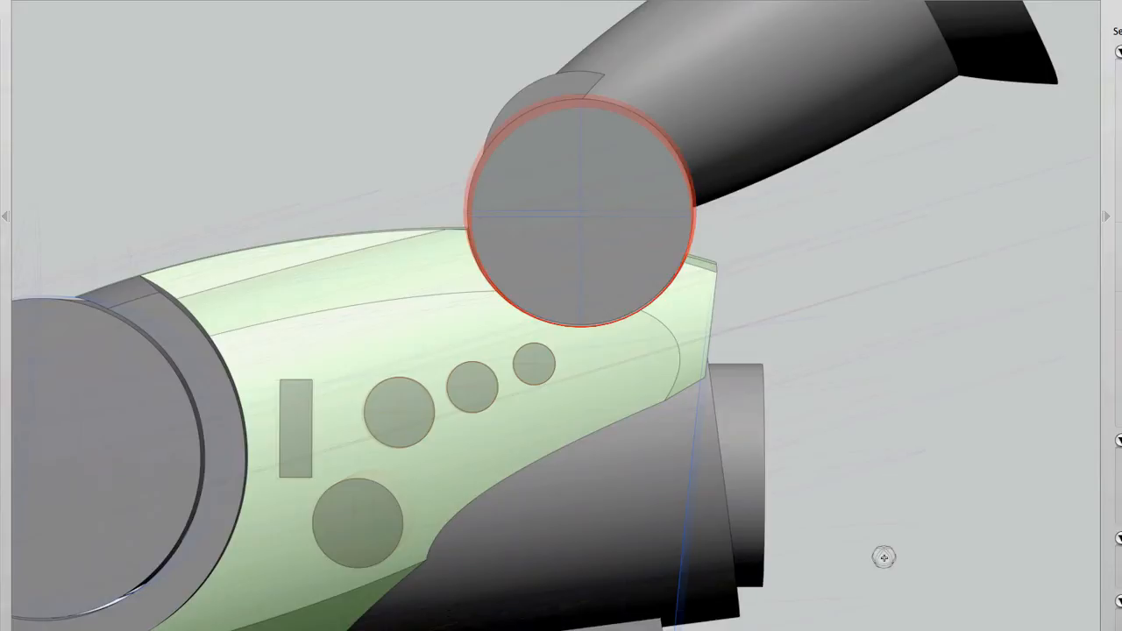
{"action": "key", "text": "ctrl+a"}
{"action": "key", "text": "Escape"}
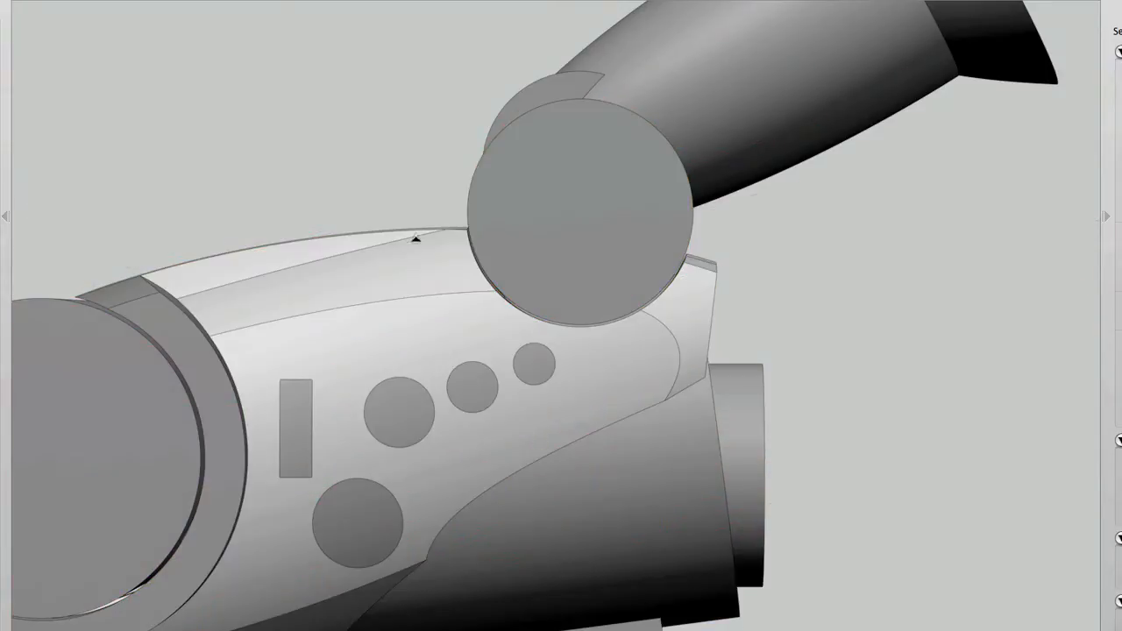
- Select the eyepiece assembly with its joint cylinders, together with the round joint trim in the body's Boolean cluster
{"action": "middle_click_drag", "start_coordinate": [416, 204], "coordinate": [463, 194]}
{"action": "left_click", "coordinate": [462, 193]}
{"action": "left_click", "coordinate": [445, 184]}
{"action": "left_click", "coordinate": [414, 167]}
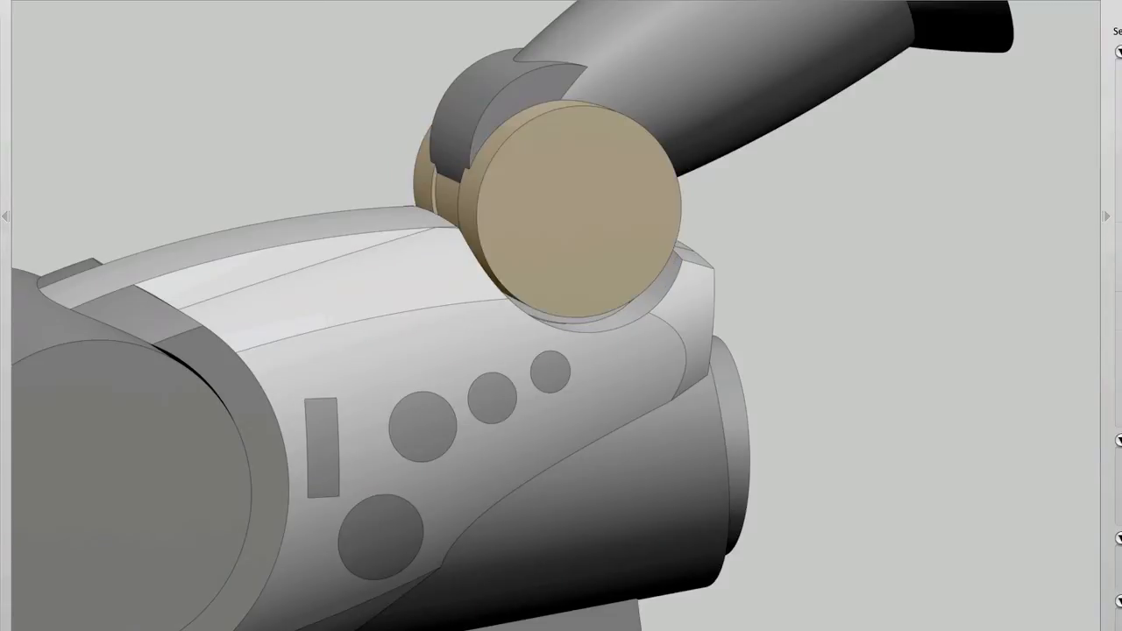
{"action": "left_click_drag", "start_coordinate": [986, 513], "coordinate": [943, 486], "text": "alt+shift"}
{"action": "right_click_drag", "start_coordinate": [890, 500], "coordinate": [891, 501], "text": "alt+shift"}
{"action": "middle_click_drag", "start_coordinate": [897, 499], "coordinate": [1002, 503], "text": "alt+shift"}
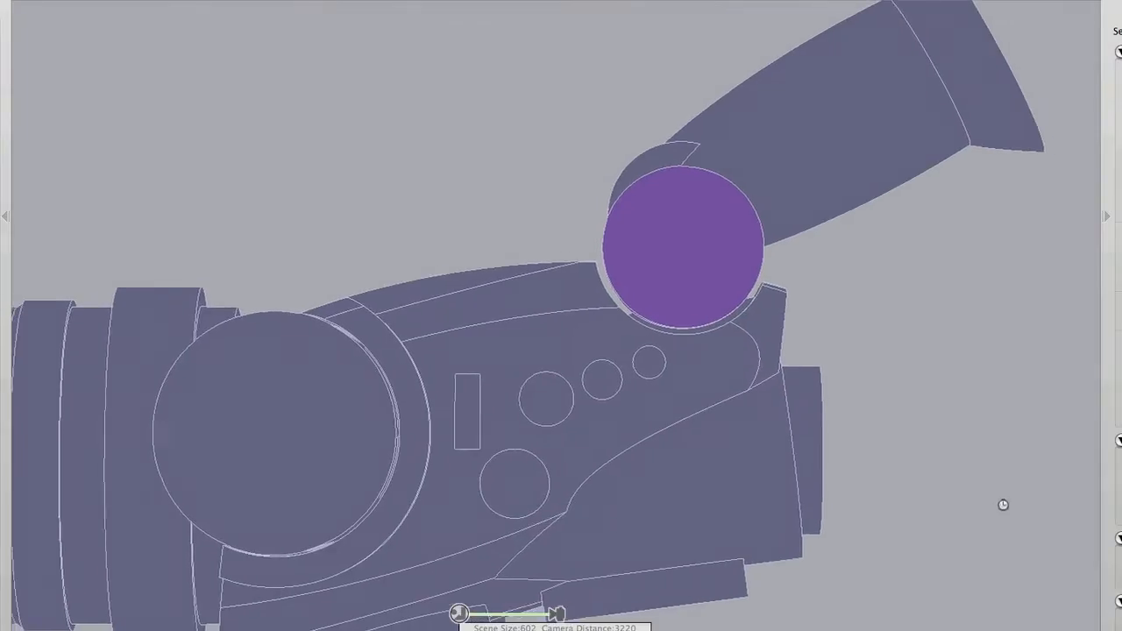
{"action": "left_click", "coordinate": [570, 337]}
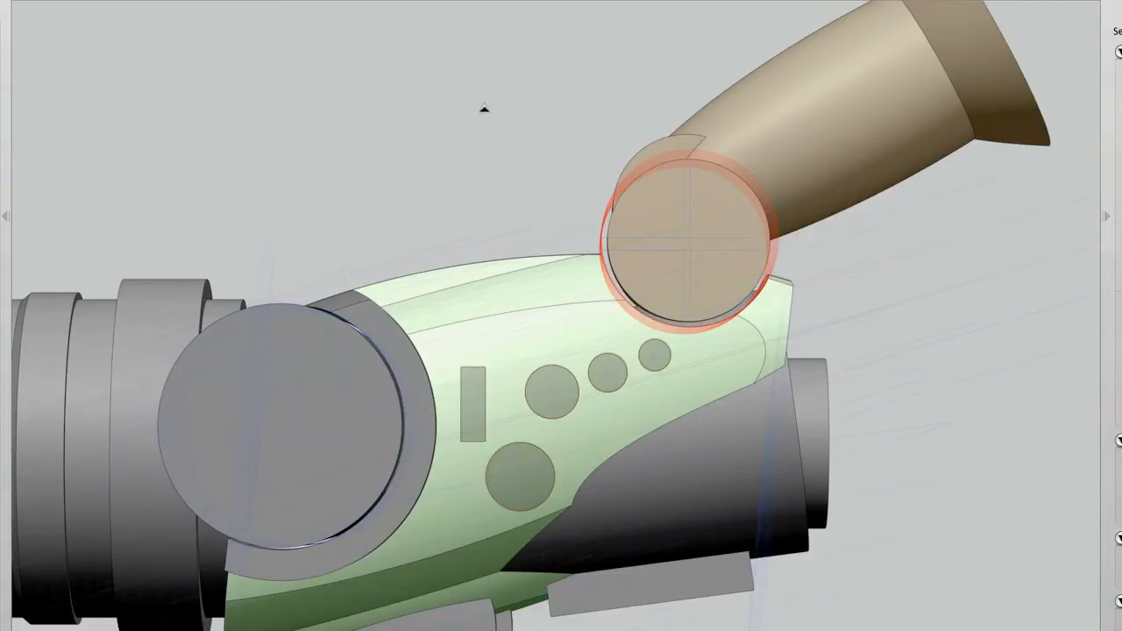
- Try moving the selected eyepiece assembly and its round trim back and forth along the upper edge of the body
{"action": "key", "text": "w"}
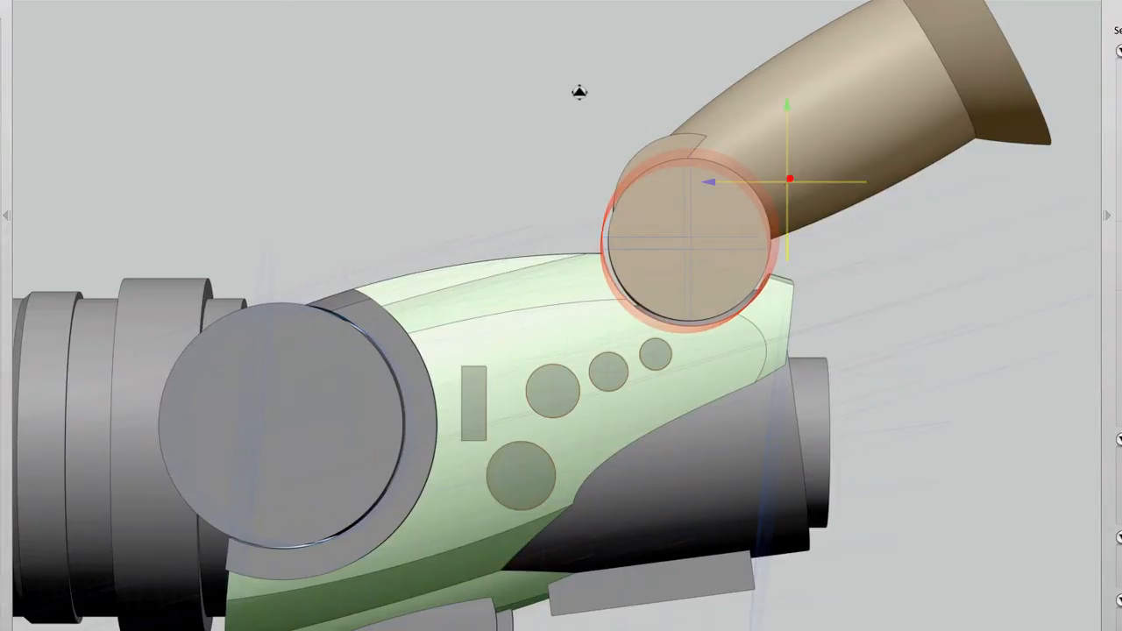
{"action": "mouse_move", "coordinate": [579, 92]}
{"action": "middle_mouse_down"}
{"action": "mouse_move", "coordinate": [409, 96]}
{"action": "mouse_move", "coordinate": [395, 115]}
{"action": "mouse_move", "coordinate": [570, 61]}
{"action": "mouse_move", "coordinate": [657, 82]}
{"action": "mouse_move", "coordinate": [661, 112]}
{"action": "middle_mouse_up"}
{"action": "mouse_move", "coordinate": [463, 192]}
{"action": "left_mouse_down", "text": "alt+shift"}
{"action": "mouse_move", "coordinate": [489, 240]}
{"action": "mouse_move", "coordinate": [493, 141]}
{"action": "left_mouse_up", "text": "alt+shift"}
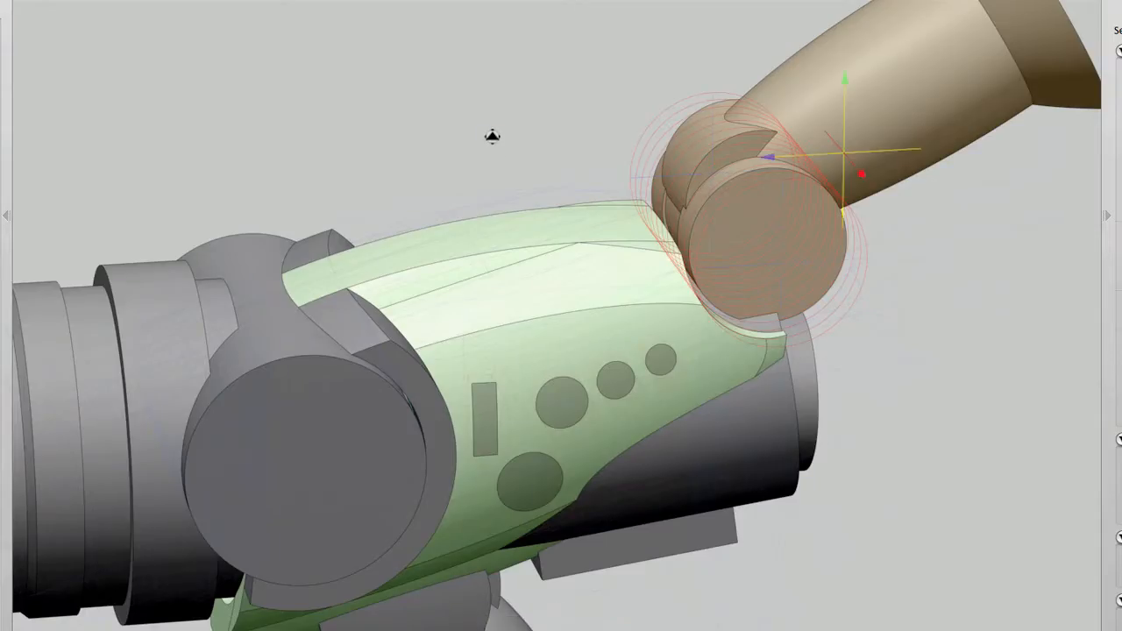
{"action": "mouse_move", "coordinate": [494, 131]}
{"action": "middle_mouse_down"}
{"action": "mouse_move", "coordinate": [394, 145]}
{"action": "mouse_move", "coordinate": [358, 183]}
{"action": "mouse_move", "coordinate": [321, 190]}
{"action": "mouse_move", "coordinate": [339, 146]}
{"action": "mouse_move", "coordinate": [315, 131]}
{"action": "mouse_move", "coordinate": [284, 145]}
{"action": "mouse_move", "coordinate": [457, 124]}
{"action": "mouse_move", "coordinate": [401, 115]}
{"action": "middle_mouse_up"}
{"action": "right_click", "coordinate": [407, 99]}
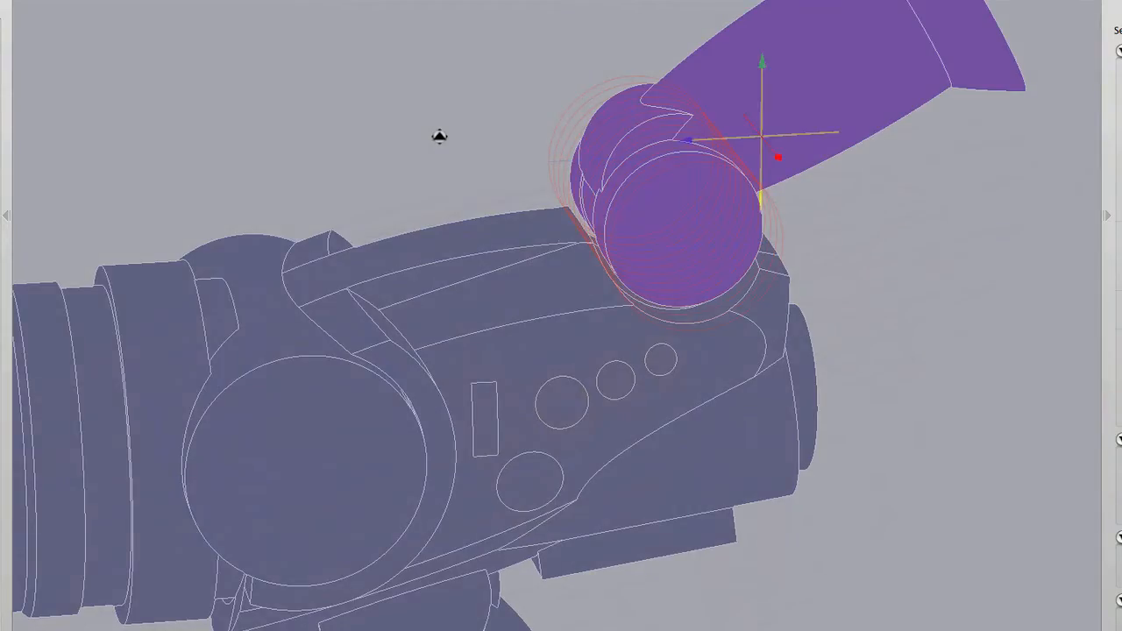
{"action": "middle_click_drag", "start_coordinate": [439, 136], "coordinate": [399, 125]}
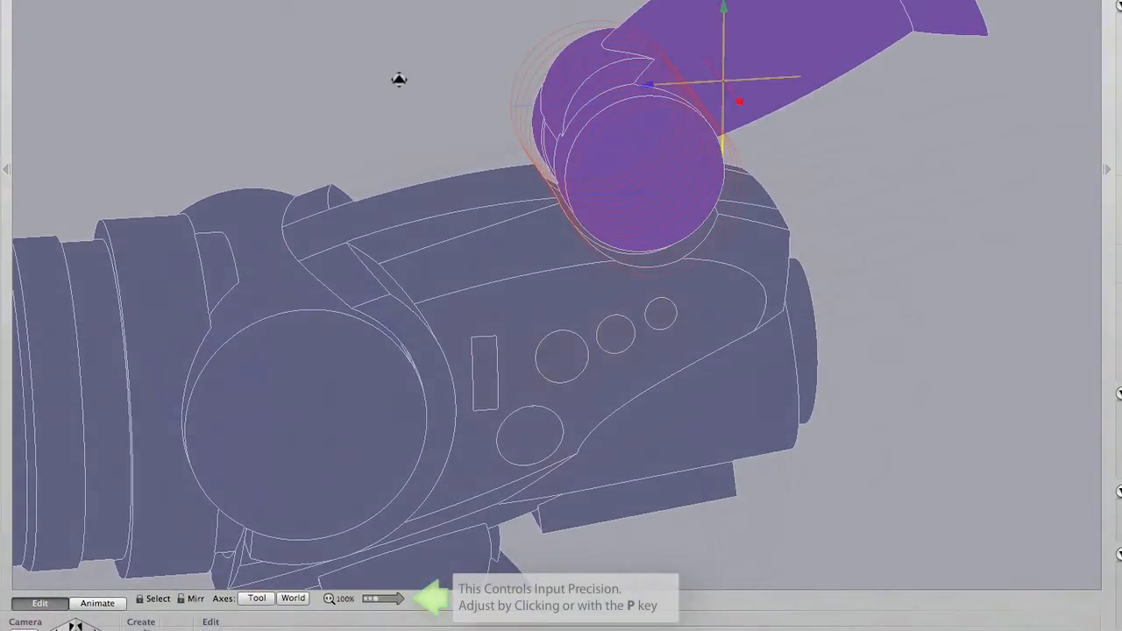
- Try repositioning and resizing the eyepiece assembly and its joint trim together relative to the body
{"action": "left_click_drag", "start_coordinate": [399, 80], "coordinate": [386, 38]}
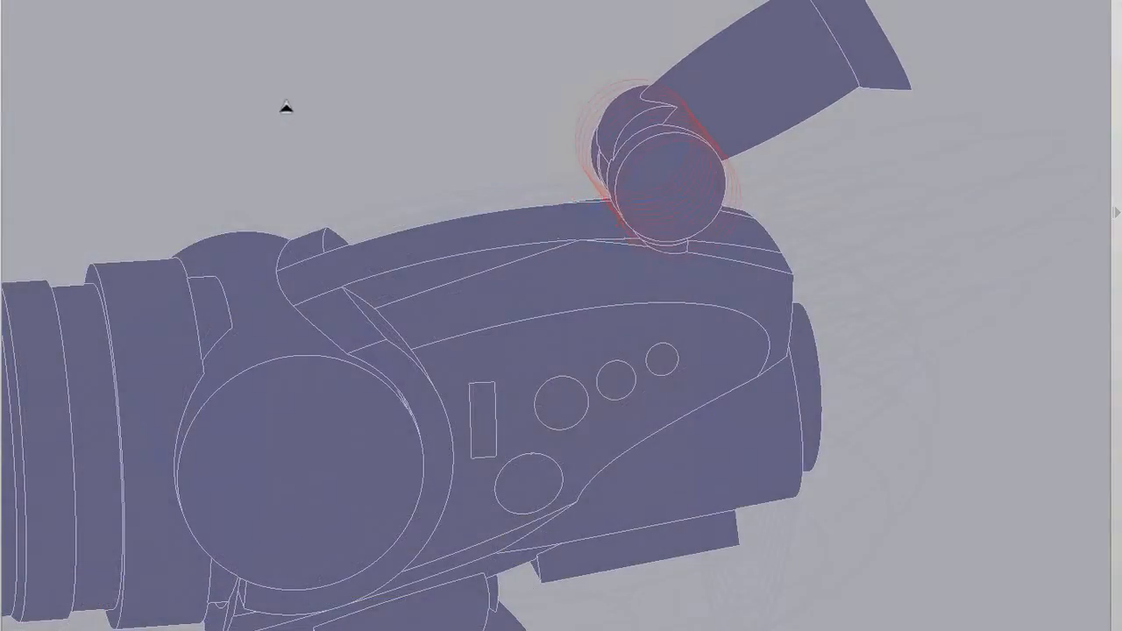
{"action": "left_click_drag", "start_coordinate": [284, 108], "coordinate": [376, 118]}
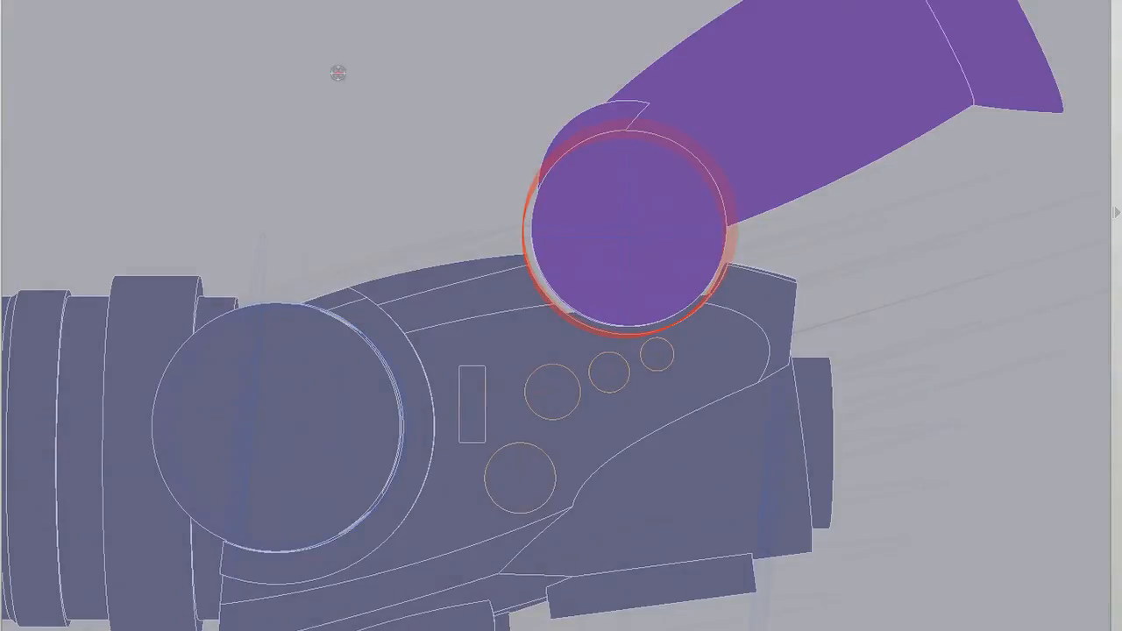
{"action": "left_click_drag", "start_coordinate": [339, 74], "coordinate": [405, 123]}
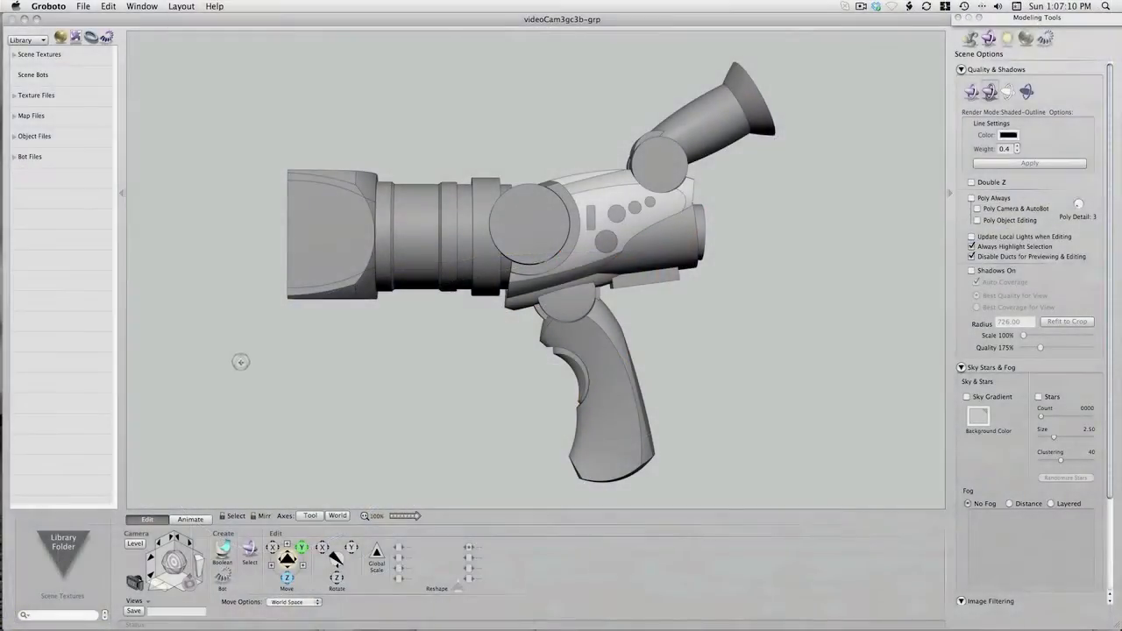
- Activate the outer body shell's Boolean cluster and select 7: Ellipsoid – Primary/Positive in the Boolean Selector
{"action": "scroll", "coordinate": [268, 369], "scroll_direction": "down", "scroll_amount": 5}
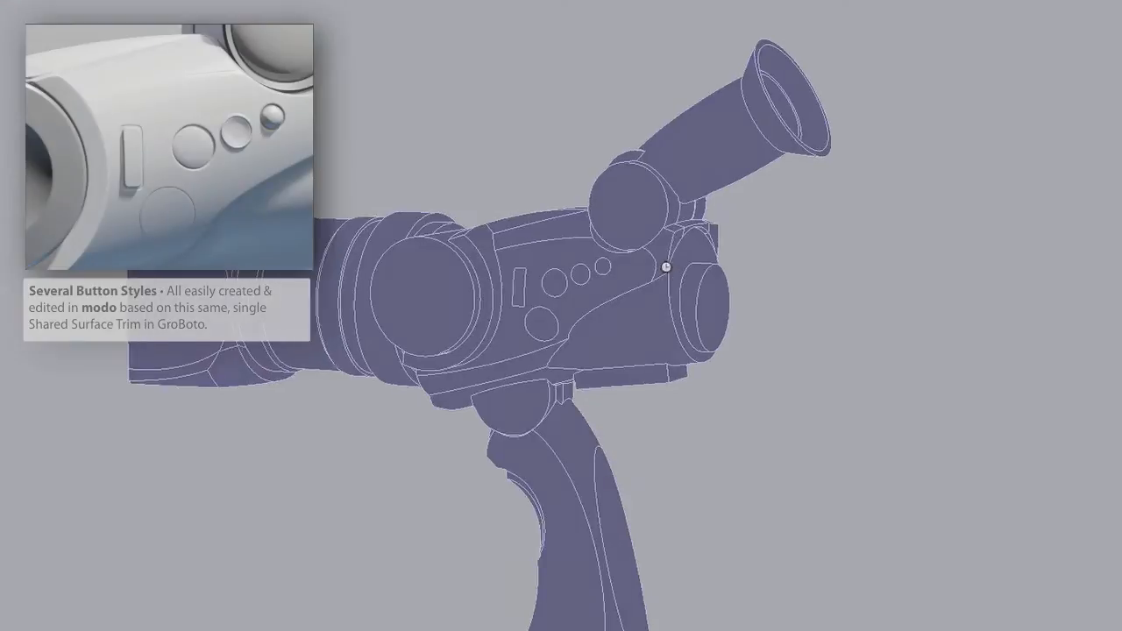
{"action": "scroll", "coordinate": [666, 266], "scroll_direction": "up", "scroll_amount": 5}
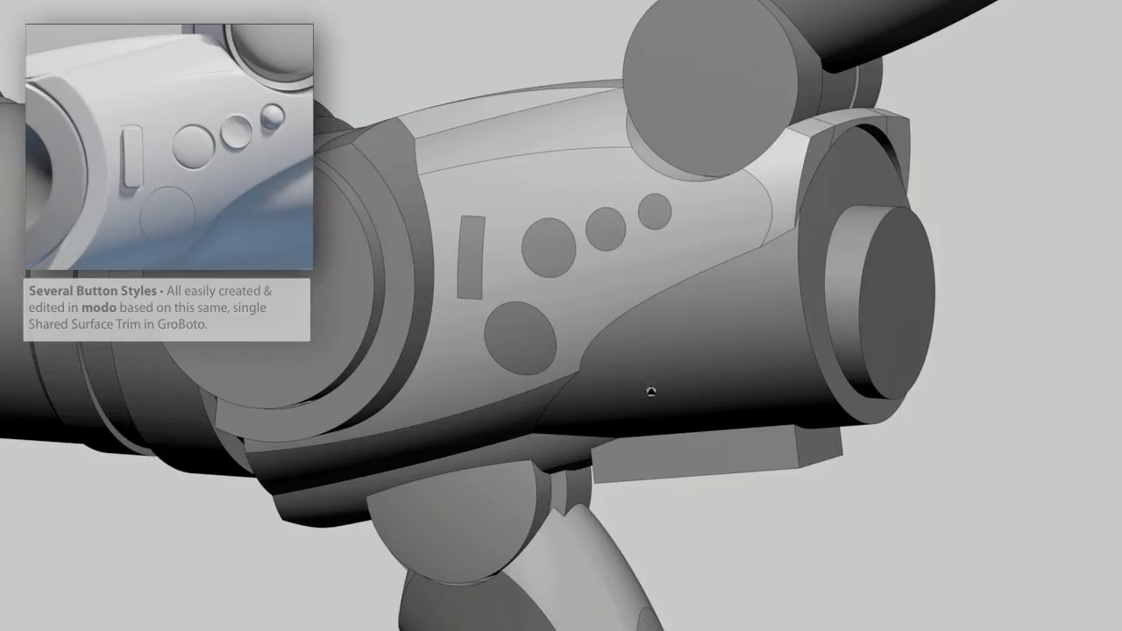
{"action": "right_click", "coordinate": [688, 547]}
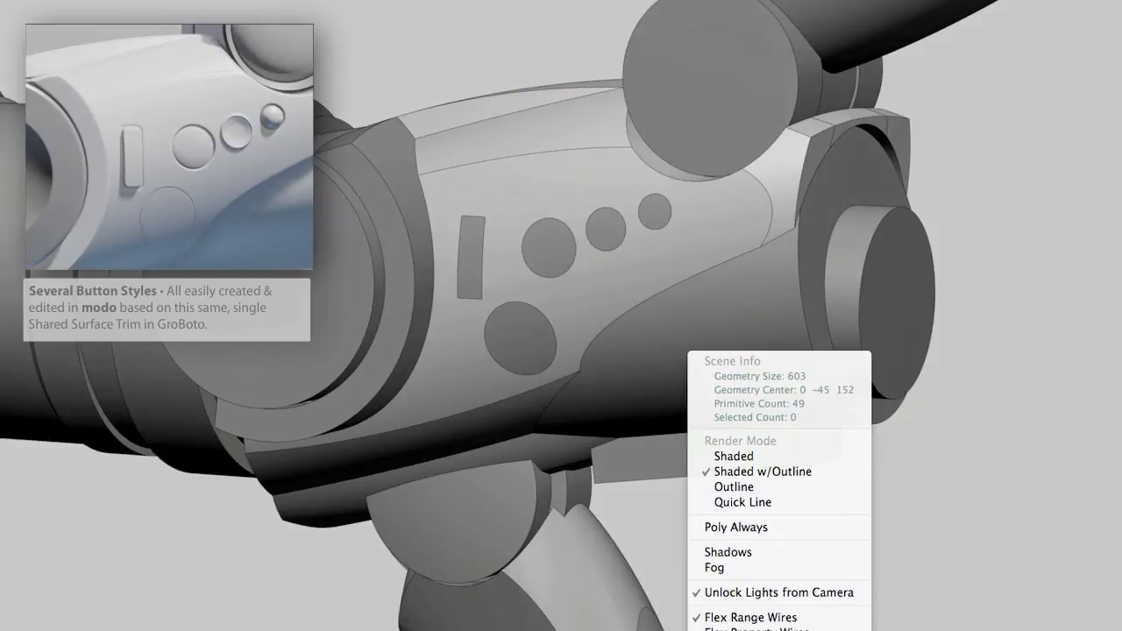
{"action": "key", "text": "Escape"}
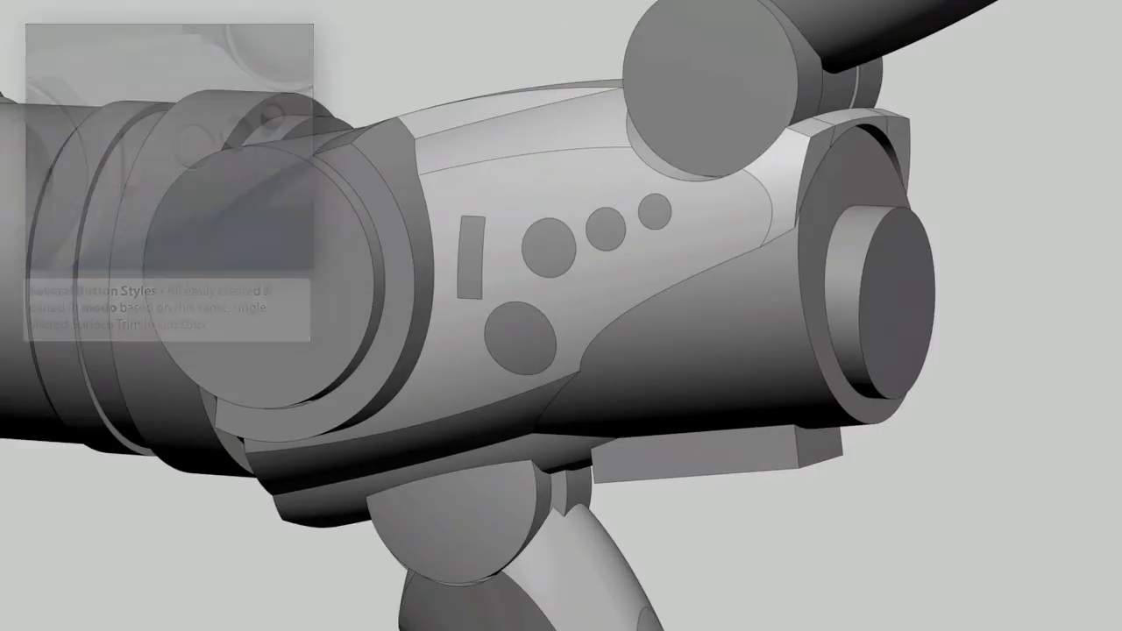
{"action": "left_click", "coordinate": [583, 162]}
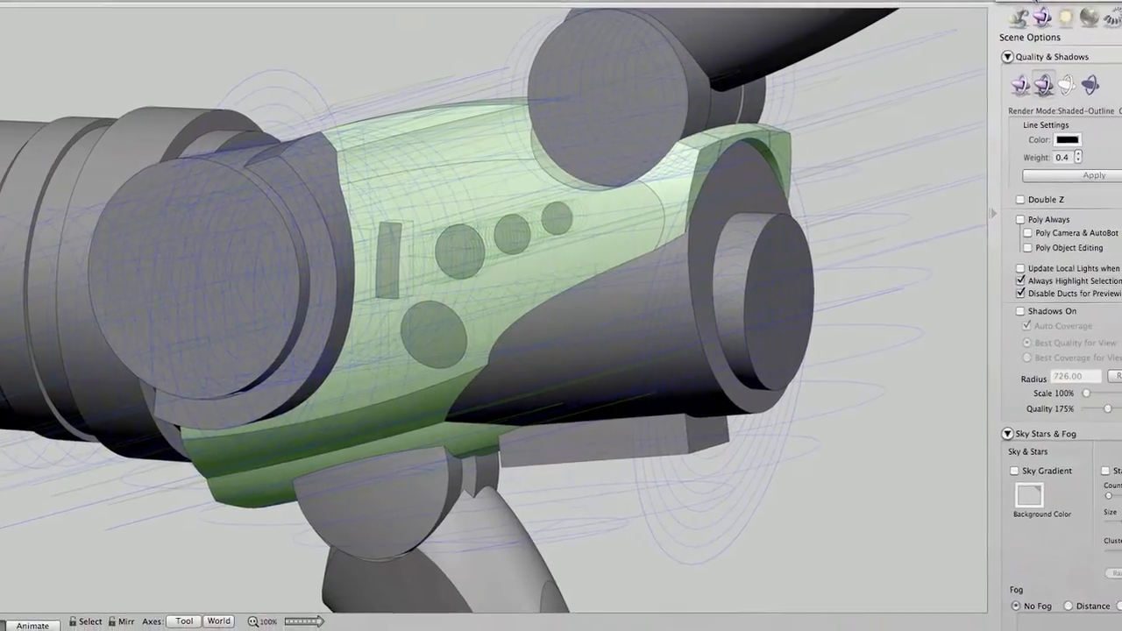
{"action": "left_click", "coordinate": [1033, 2]}
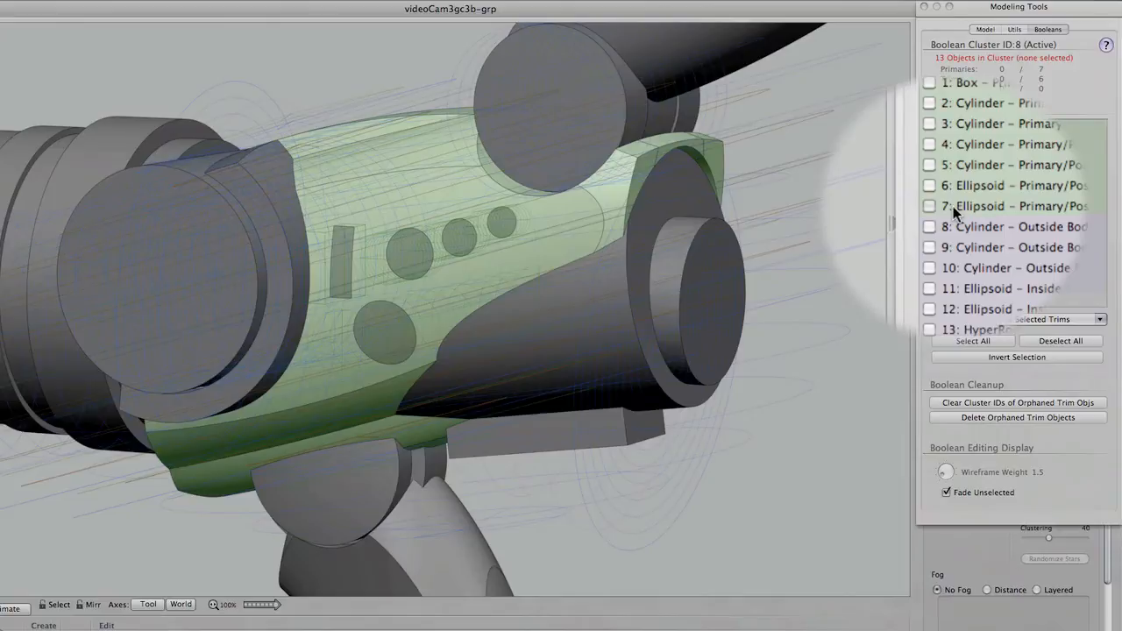
{"action": "left_click", "coordinate": [953, 206]}
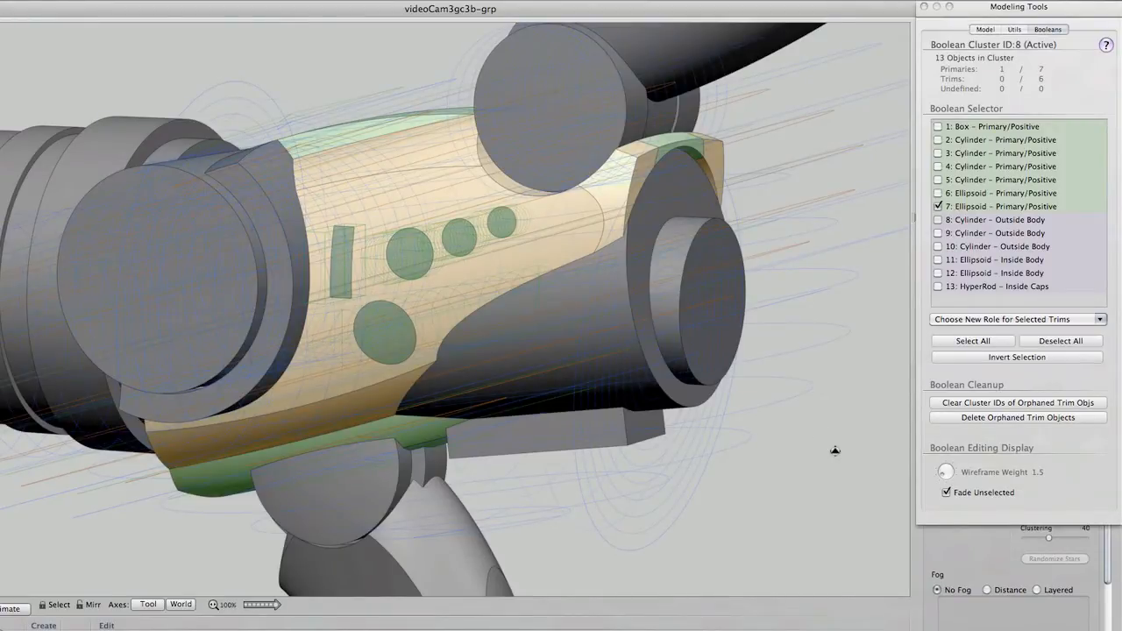
- Examine the selected ellipsoid and the side button shapes of the body's Boolean cluster from above, behind and the side
{"action": "scroll", "coordinate": [835, 451], "scroll_direction": "down", "scroll_amount": 3}
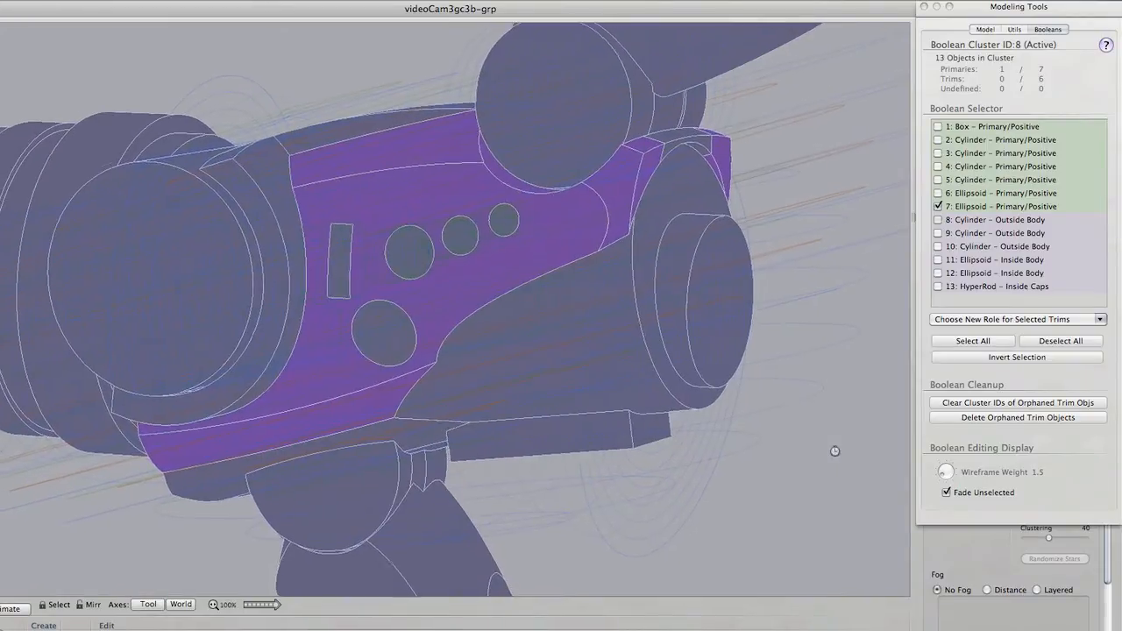
{"action": "scroll", "coordinate": [835, 450], "scroll_direction": "down", "scroll_amount": 5}
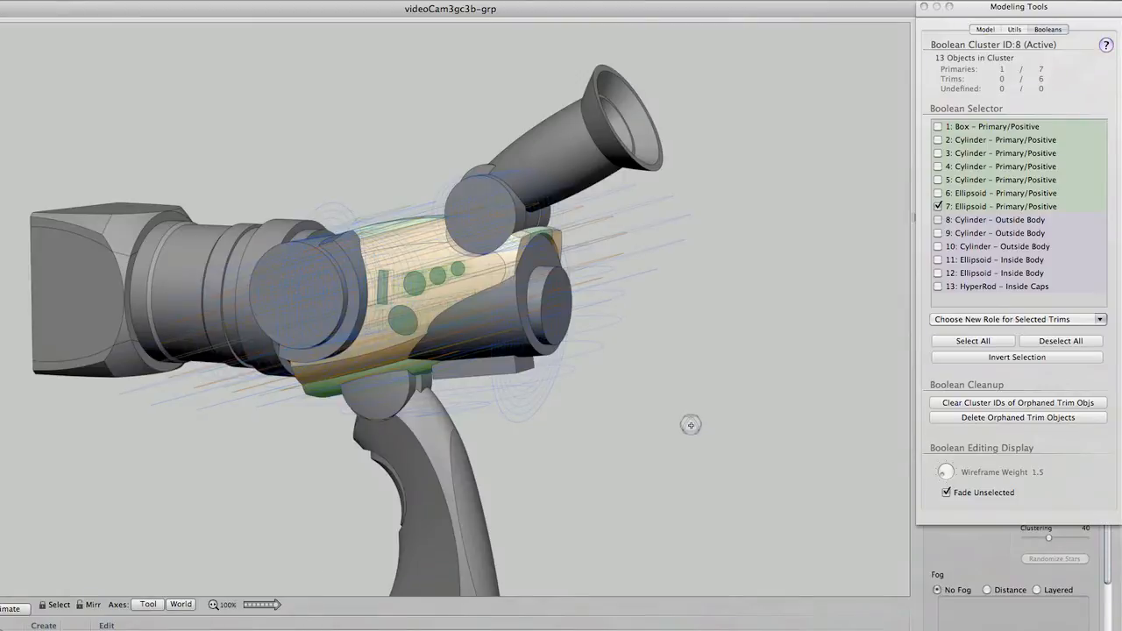
{"action": "mouse_move", "coordinate": [692, 424]}
{"action": "left_mouse_down"}
{"action": "mouse_move", "coordinate": [747, 546]}
{"action": "mouse_move", "coordinate": [684, 465]}
{"action": "mouse_move", "coordinate": [705, 499]}
{"action": "left_mouse_up"}
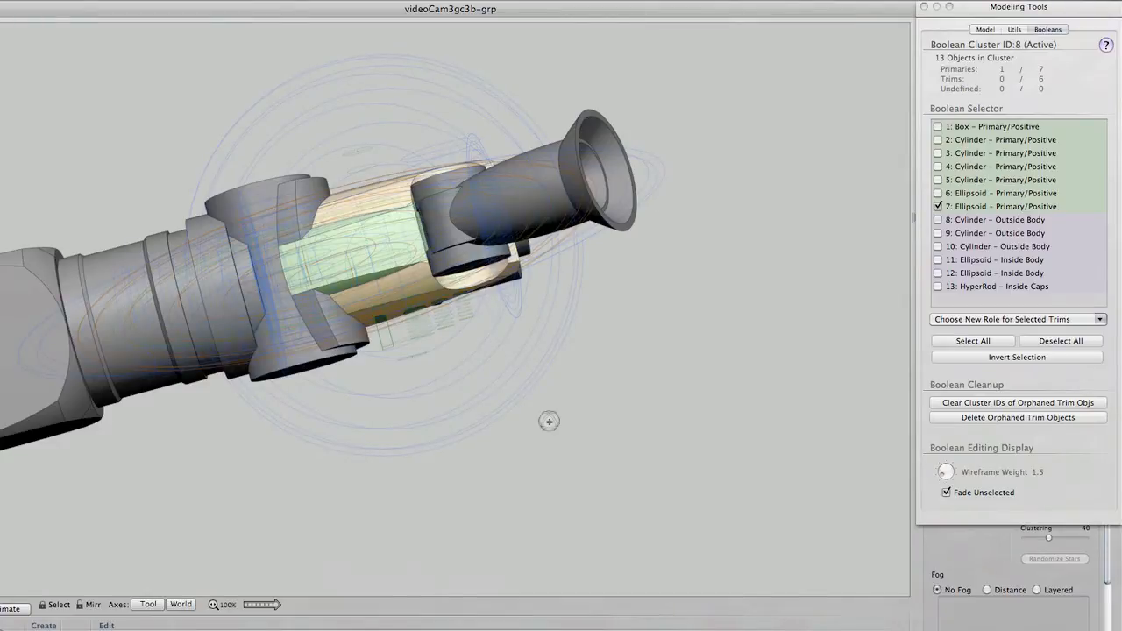
{"action": "scroll", "coordinate": [548, 421], "scroll_direction": "down", "scroll_amount": 5}
{"action": "scroll", "coordinate": [549, 421], "scroll_direction": "up", "scroll_amount": 3}
{"action": "scroll", "coordinate": [549, 421], "scroll_direction": "up", "scroll_amount": 5}
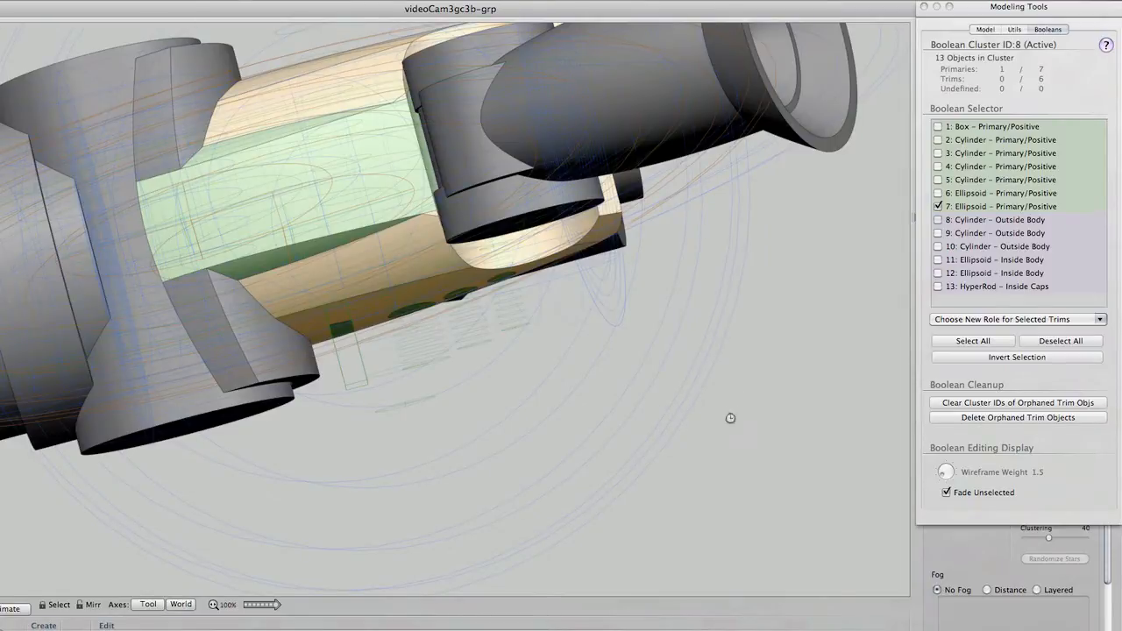
{"action": "scroll", "coordinate": [730, 419], "scroll_direction": "down", "scroll_amount": 2}
{"action": "scroll", "coordinate": [730, 418], "scroll_direction": "down", "scroll_amount": 3}
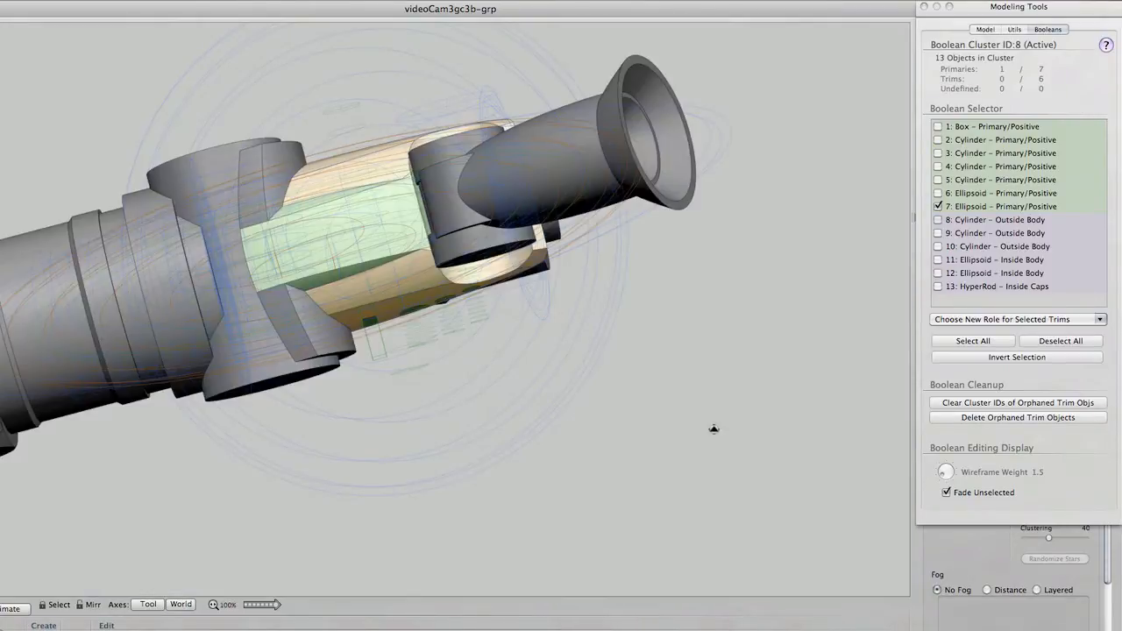
{"action": "mouse_move", "coordinate": [714, 428]}
{"action": "left_mouse_down"}
{"action": "mouse_move", "coordinate": [675, 350]}
{"action": "mouse_move", "coordinate": [693, 213]}
{"action": "mouse_move", "coordinate": [694, 255]}
{"action": "left_mouse_up"}
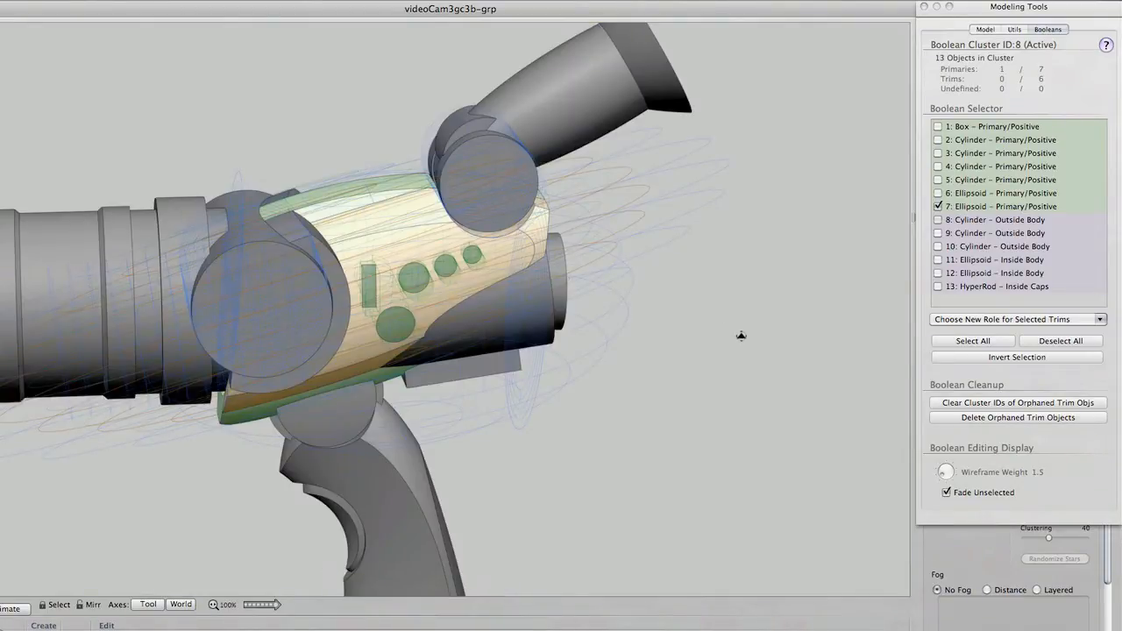
{"action": "scroll", "coordinate": [741, 336], "scroll_direction": "down", "scroll_amount": 2}
{"action": "scroll", "coordinate": [741, 335], "scroll_direction": "up", "scroll_amount": 5}
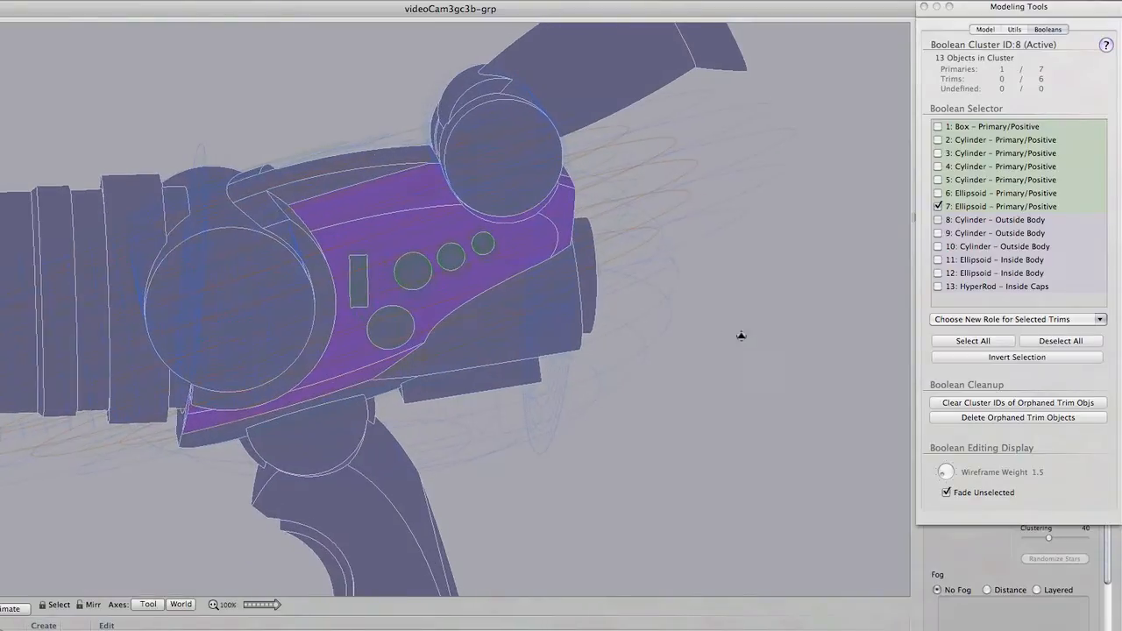
{"action": "scroll", "coordinate": [741, 336], "scroll_direction": "up", "scroll_amount": 1}
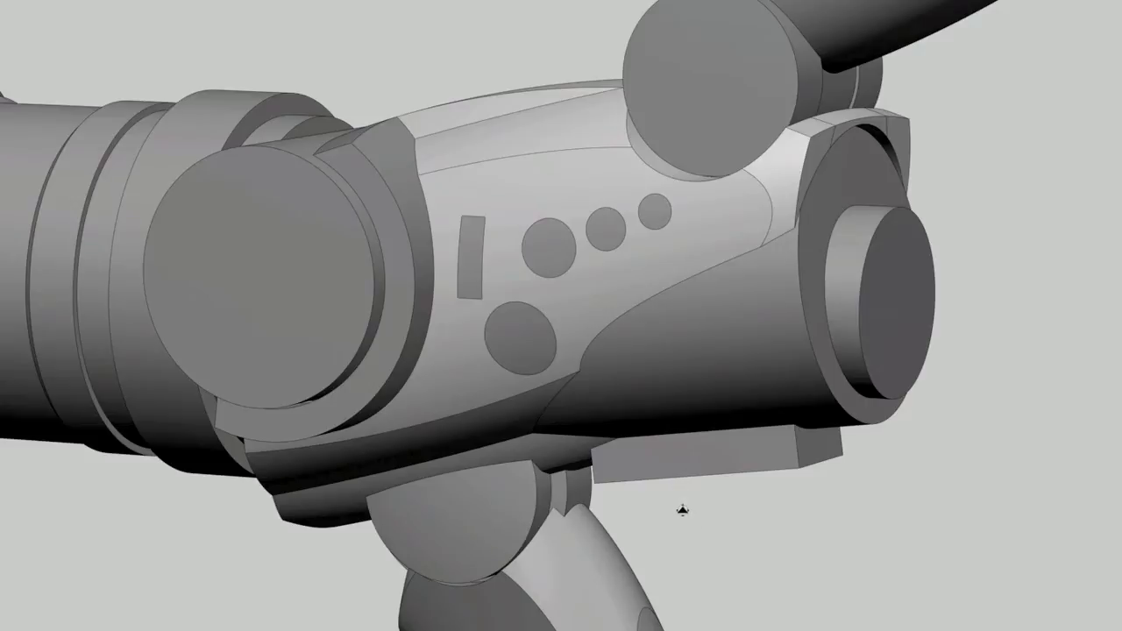
- Select the rectangular button on the side of the camera body
{"action": "left_click", "coordinate": [472, 236]}
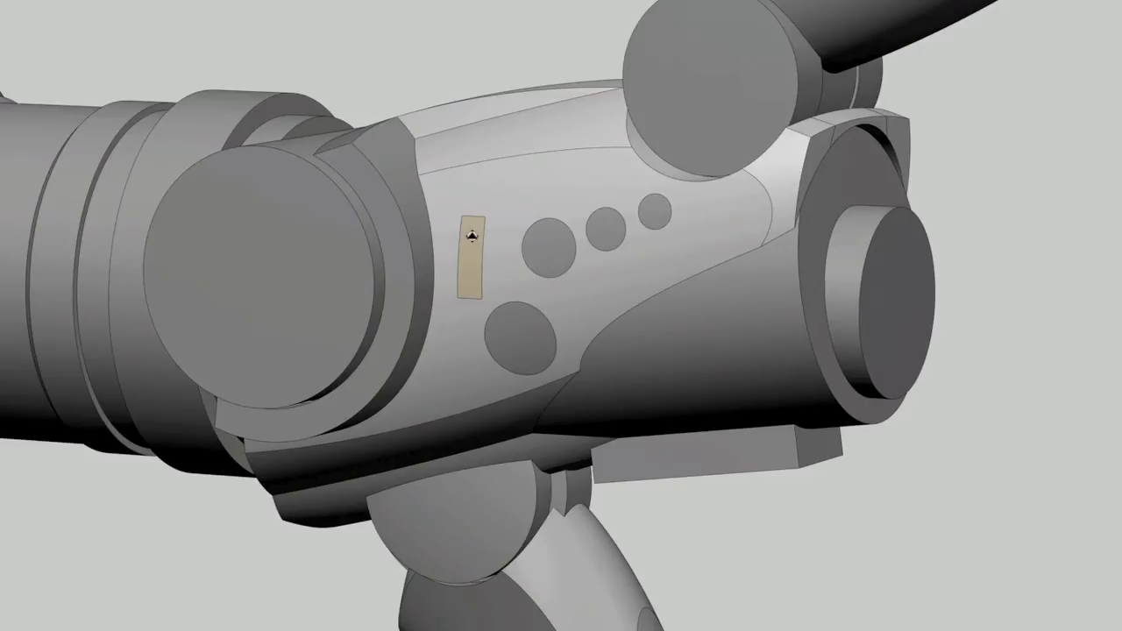